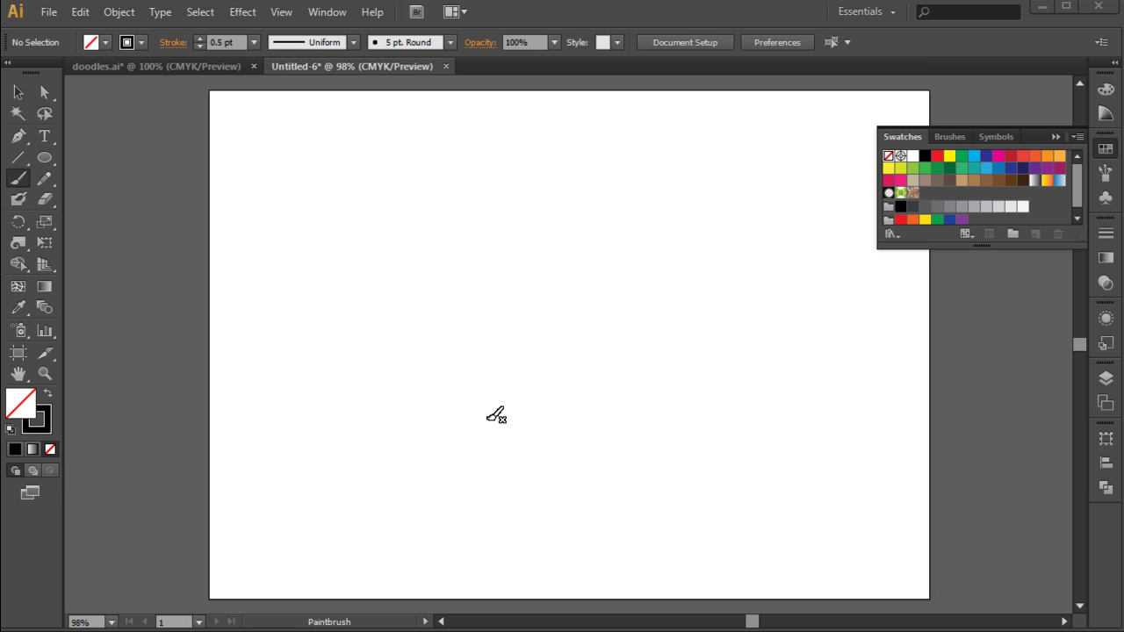
- Draw a closed pointed-oval body path with the Pen tool, using a magenta fill
{"action": "left_click", "coordinate": [17, 139]}
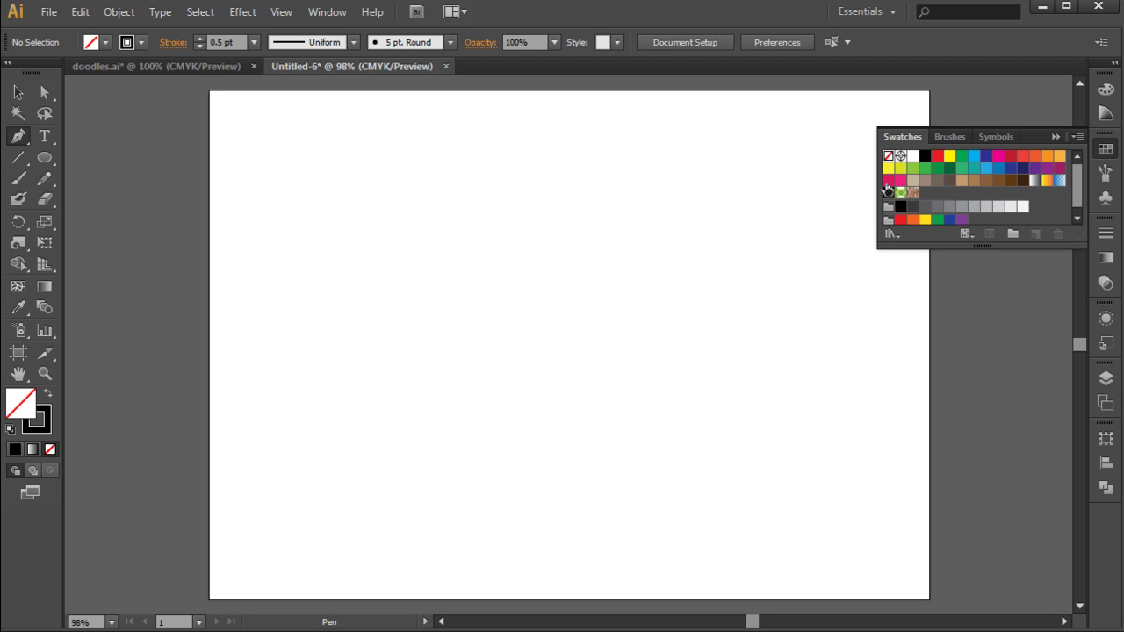
{"action": "left_click", "coordinate": [888, 181]}
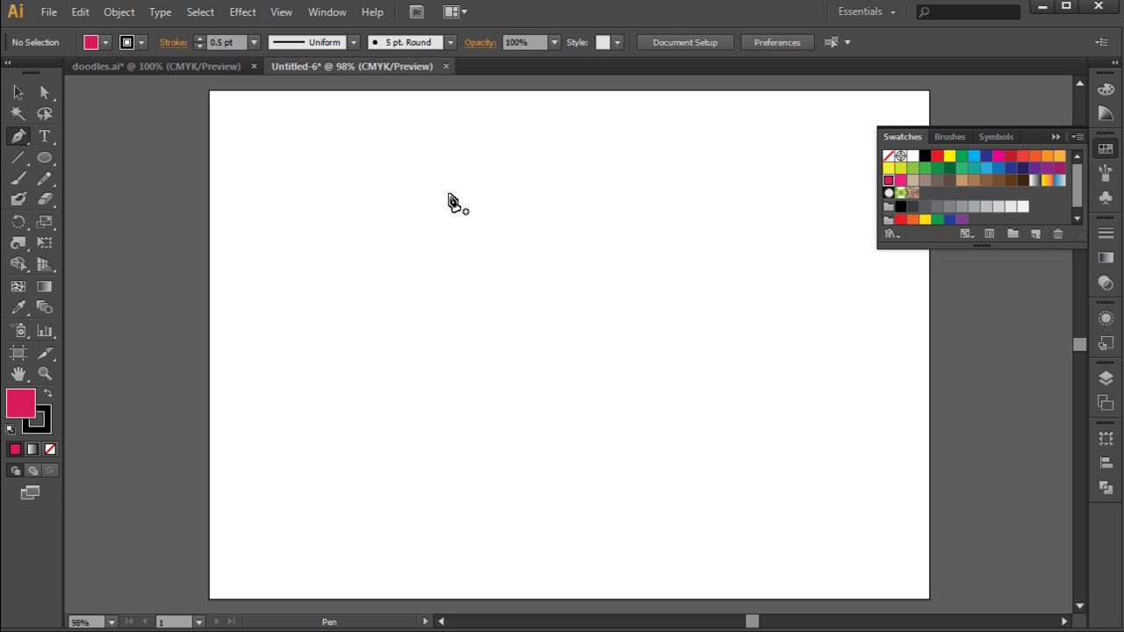
{"action": "mouse_move", "coordinate": [447, 193]}
{"action": "left_mouse_down"}
{"action": "mouse_move", "coordinate": [449, 279]}
{"action": "mouse_move", "coordinate": [495, 341]}
{"action": "left_mouse_up"}
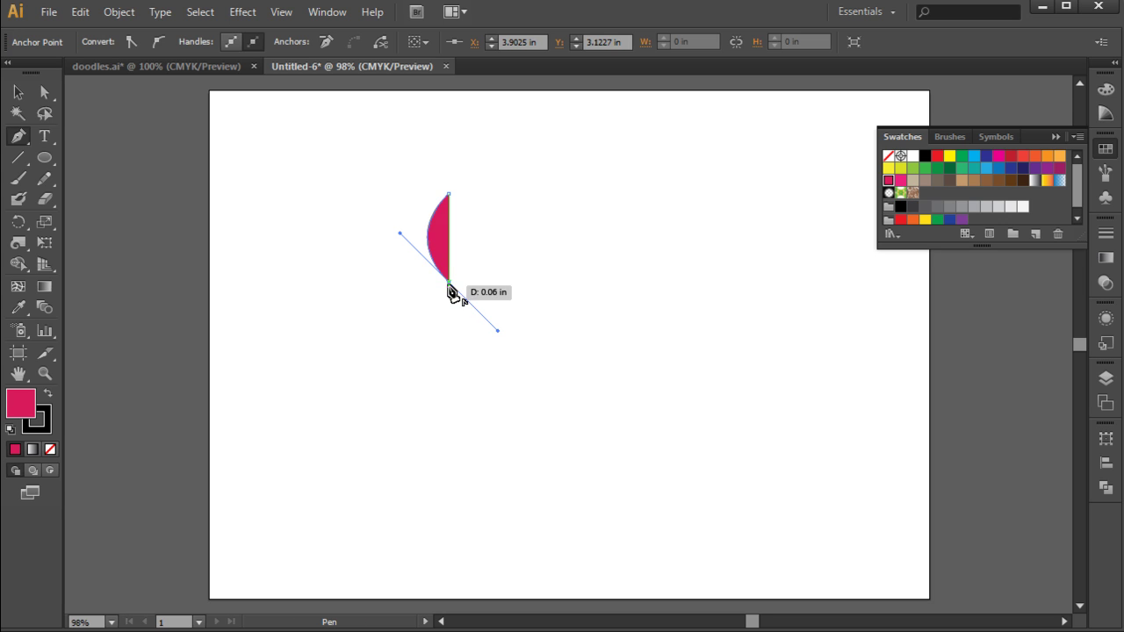
{"action": "left_click", "coordinate": [449, 281]}
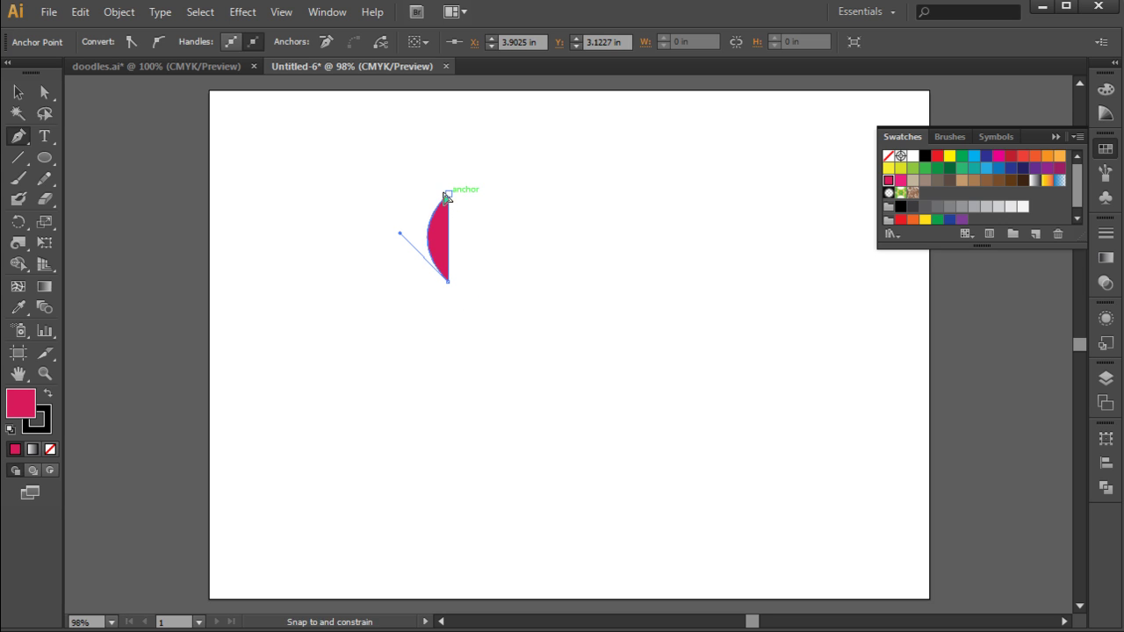
{"action": "left_click_drag", "start_coordinate": [448, 194], "coordinate": [406, 163]}
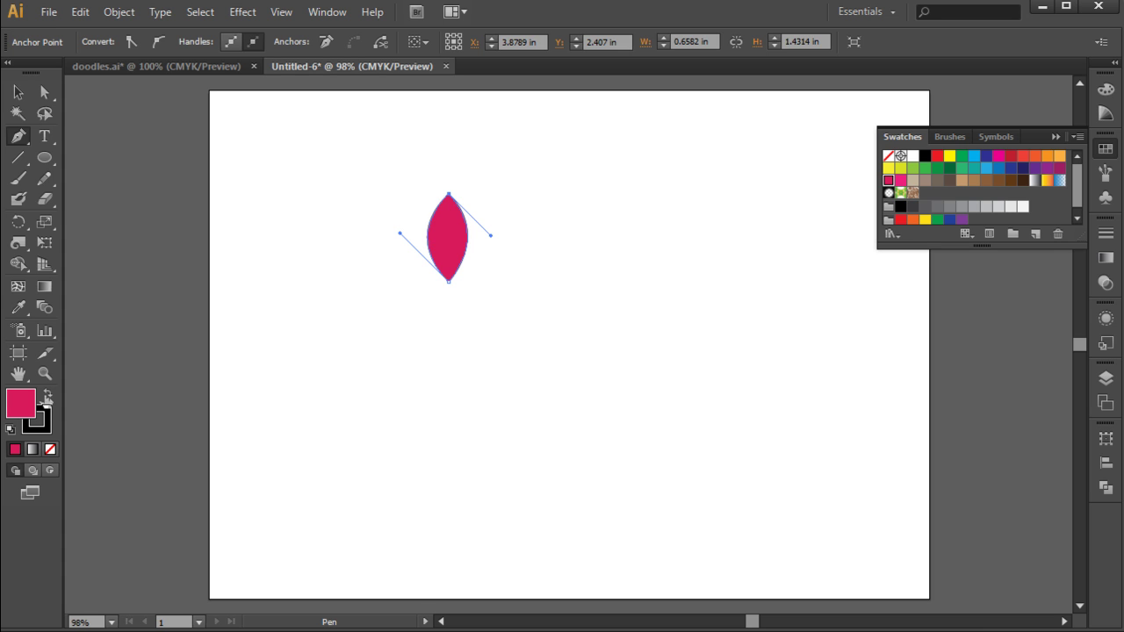
- Swap fill and stroke, then set the body's fill to white (FFFFFF)
{"action": "left_click", "coordinate": [48, 397]}
{"action": "double_click", "coordinate": [25, 407]}
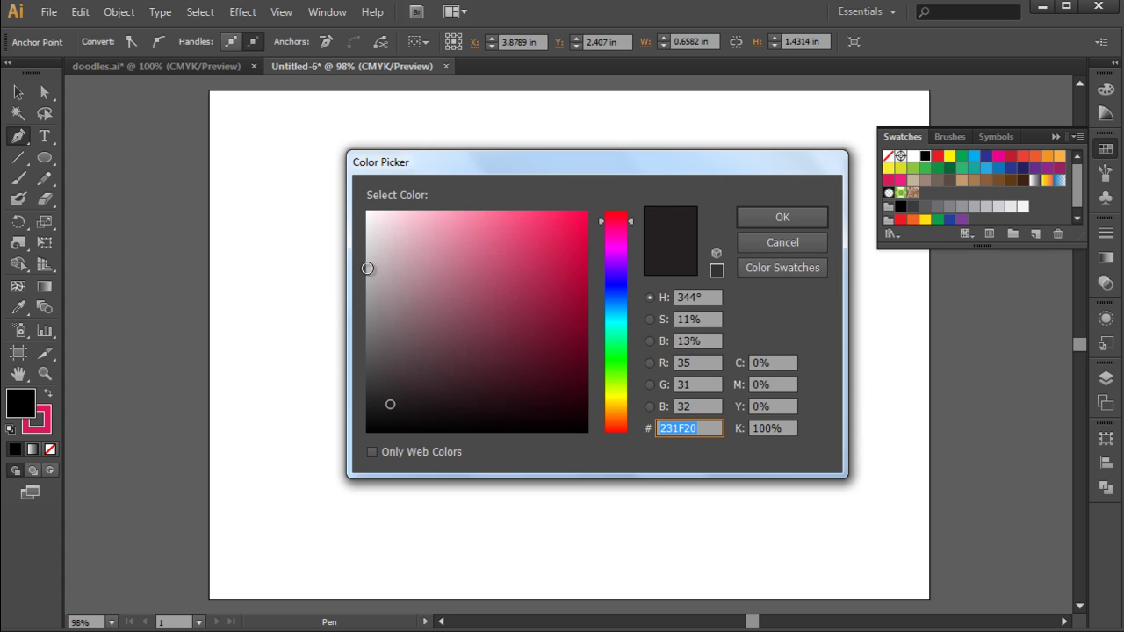
{"action": "left_click_drag", "start_coordinate": [368, 267], "coordinate": [360, 205]}
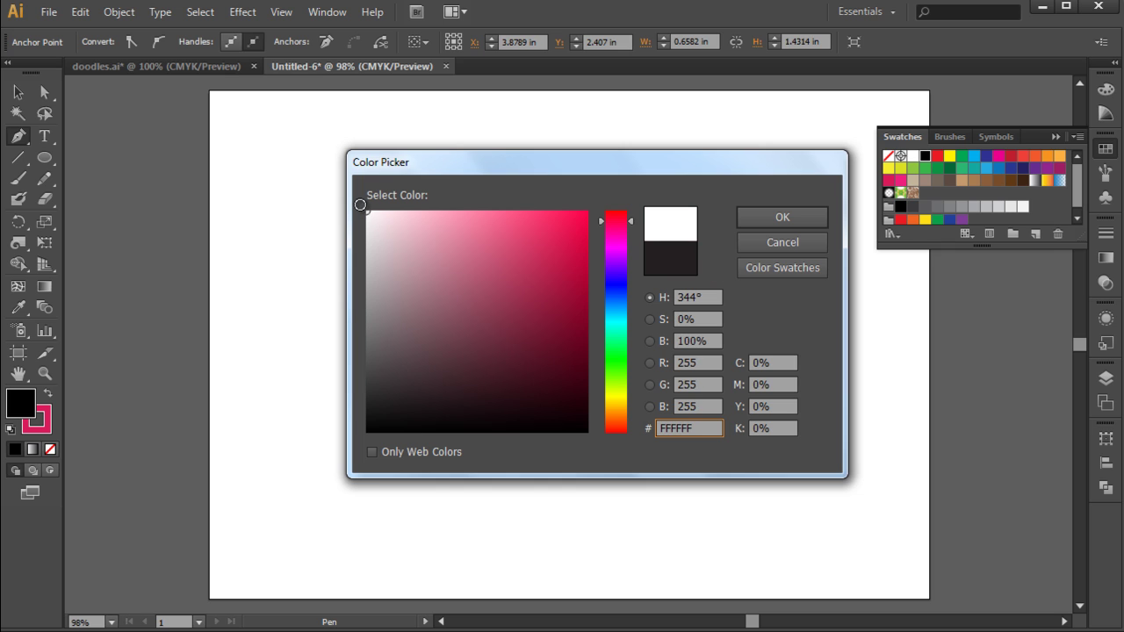
{"action": "left_click", "coordinate": [798, 217]}
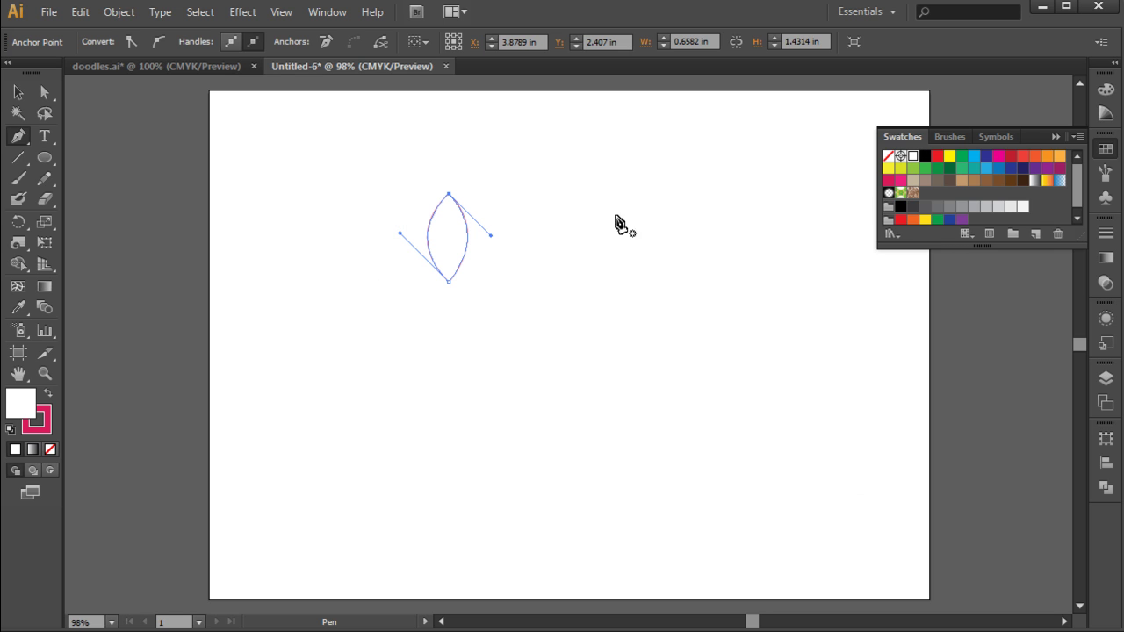
- Brush the right and left butterfly wings and two curled antennae around the oval body
{"action": "left_click", "coordinate": [21, 181]}
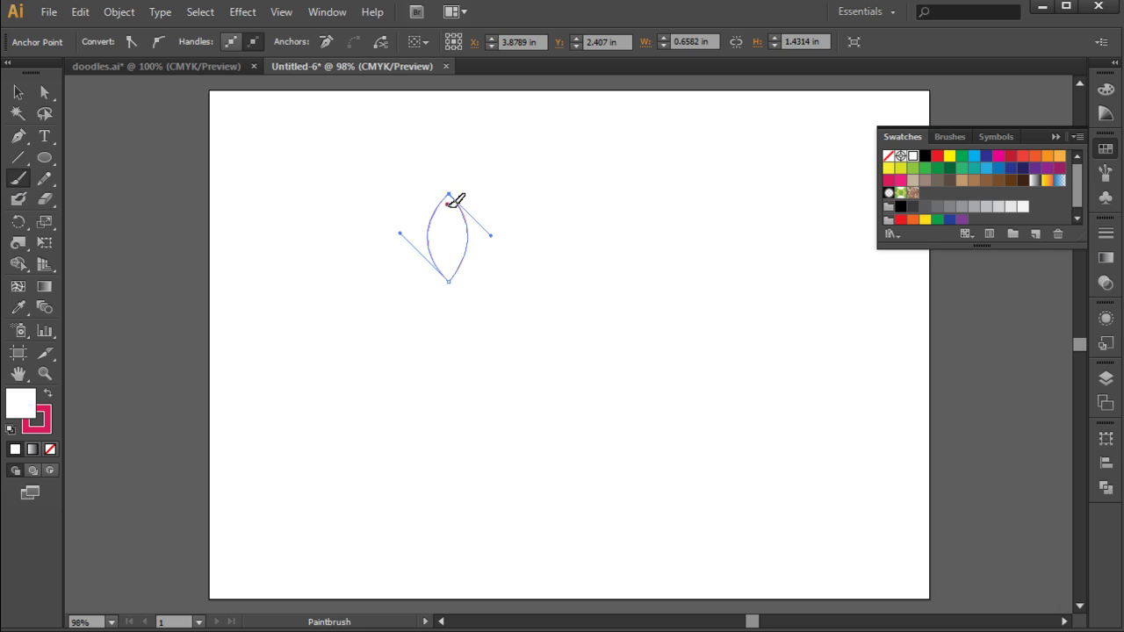
{"action": "mouse_move", "coordinate": [450, 205]}
{"action": "left_mouse_down"}
{"action": "mouse_move", "coordinate": [467, 179]}
{"action": "mouse_move", "coordinate": [499, 173]}
{"action": "mouse_move", "coordinate": [513, 184]}
{"action": "mouse_move", "coordinate": [495, 211]}
{"action": "mouse_move", "coordinate": [540, 216]}
{"action": "mouse_move", "coordinate": [545, 246]}
{"action": "mouse_move", "coordinate": [491, 252]}
{"action": "mouse_move", "coordinate": [505, 253]}
{"action": "mouse_move", "coordinate": [518, 296]}
{"action": "mouse_move", "coordinate": [449, 273]}
{"action": "mouse_move", "coordinate": [450, 201]}
{"action": "left_mouse_up"}
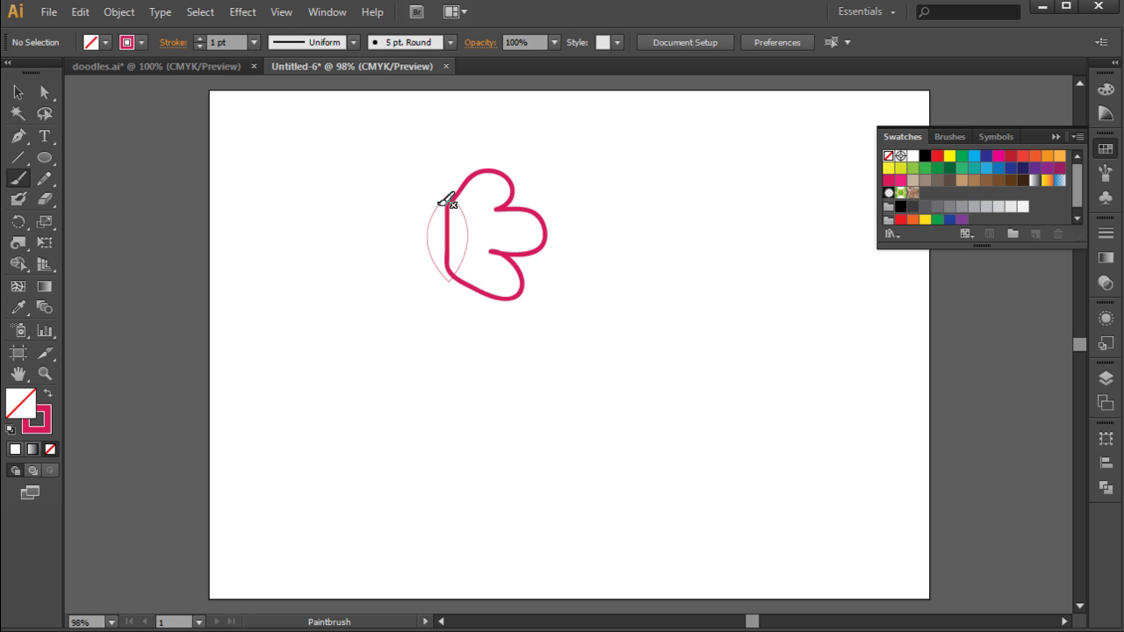
{"action": "mouse_move", "coordinate": [449, 201]}
{"action": "left_mouse_down"}
{"action": "mouse_move", "coordinate": [442, 265]}
{"action": "mouse_move", "coordinate": [422, 293]}
{"action": "mouse_move", "coordinate": [399, 273]}
{"action": "mouse_move", "coordinate": [415, 265]}
{"action": "mouse_move", "coordinate": [362, 266]}
{"action": "mouse_move", "coordinate": [378, 219]}
{"action": "mouse_move", "coordinate": [414, 214]}
{"action": "mouse_move", "coordinate": [396, 202]}
{"action": "mouse_move", "coordinate": [418, 173]}
{"action": "mouse_move", "coordinate": [446, 204]}
{"action": "left_mouse_up"}
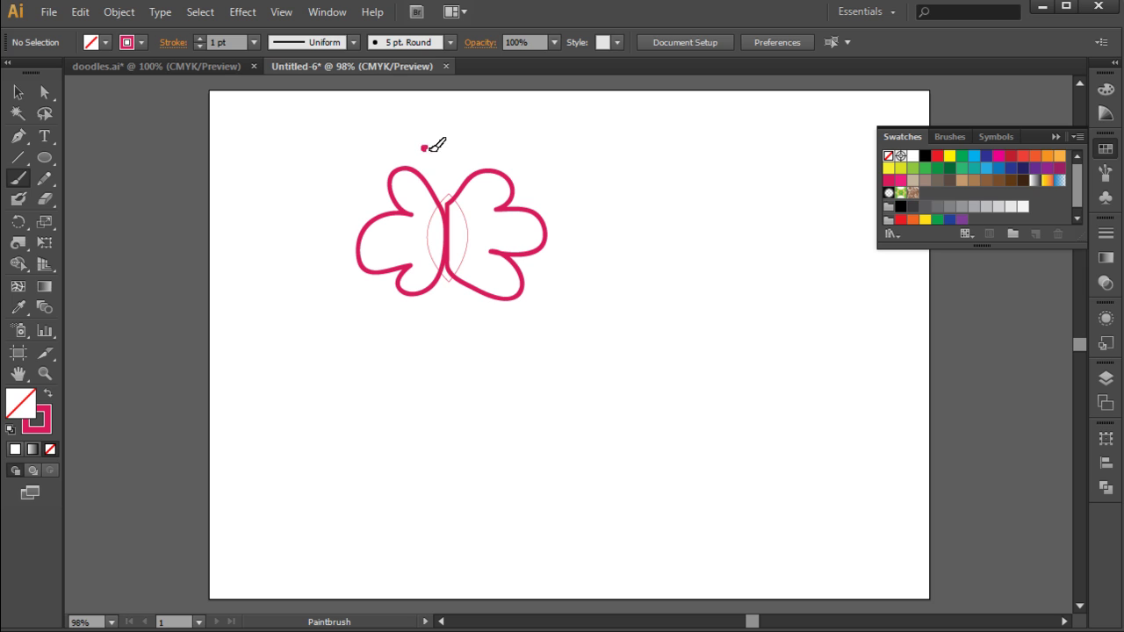
{"action": "mouse_move", "coordinate": [423, 150]}
{"action": "left_mouse_down"}
{"action": "mouse_move", "coordinate": [429, 141]}
{"action": "mouse_move", "coordinate": [446, 197]}
{"action": "left_mouse_up"}
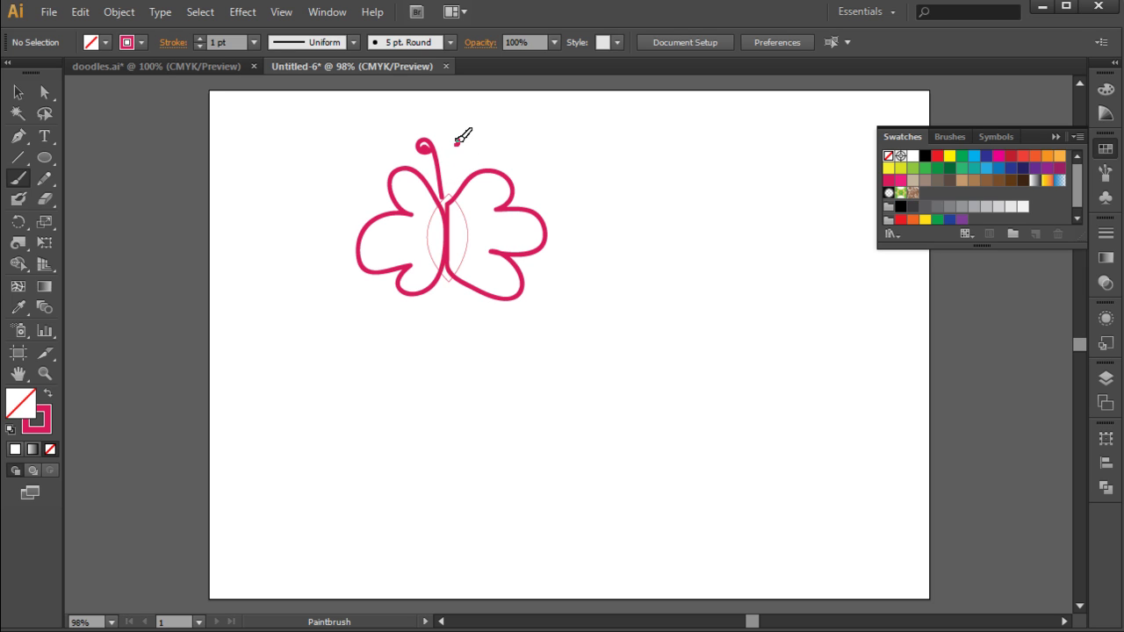
{"action": "mouse_move", "coordinate": [455, 143]}
{"action": "left_mouse_down"}
{"action": "mouse_move", "coordinate": [466, 136]}
{"action": "mouse_move", "coordinate": [448, 207]}
{"action": "left_mouse_up"}
- Bring the white body in front of the wings, nudge it left, and thicken its outline to 4 pt
{"action": "left_click", "coordinate": [17, 91]}
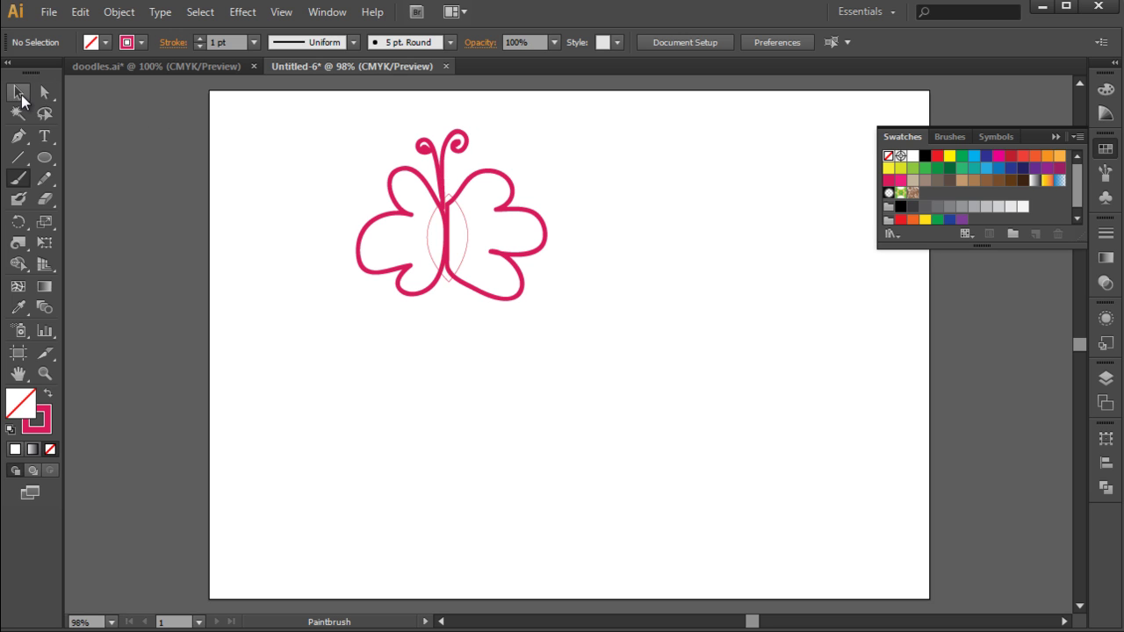
{"action": "left_click", "coordinate": [466, 237]}
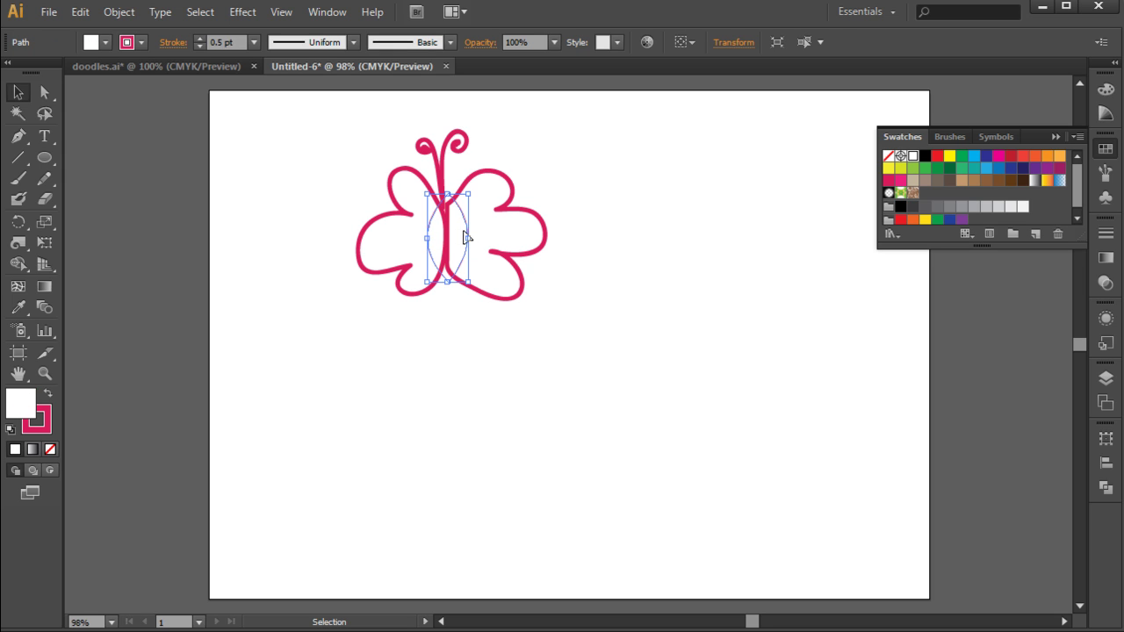
{"action": "key", "text": "ctrl+shift+bracketright"}
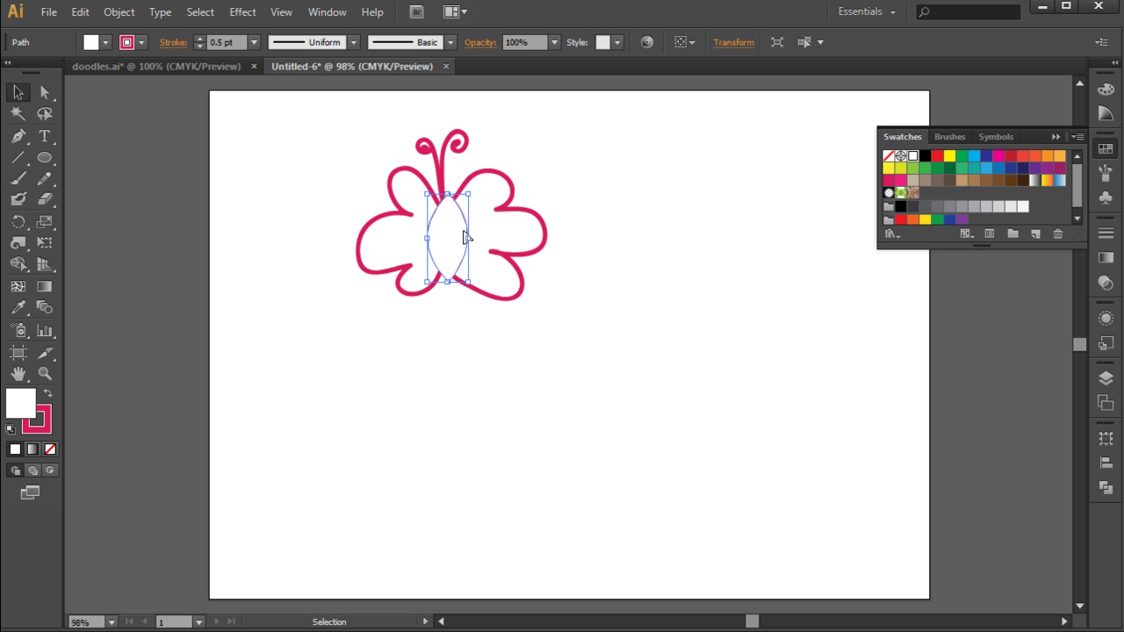
{"action": "left_click_drag", "start_coordinate": [451, 234], "coordinate": [448, 235]}
{"action": "left_click", "coordinate": [199, 38]}
{"action": "left_click", "coordinate": [198, 38]}
{"action": "left_click", "coordinate": [198, 38]}
{"action": "left_click", "coordinate": [199, 38]}
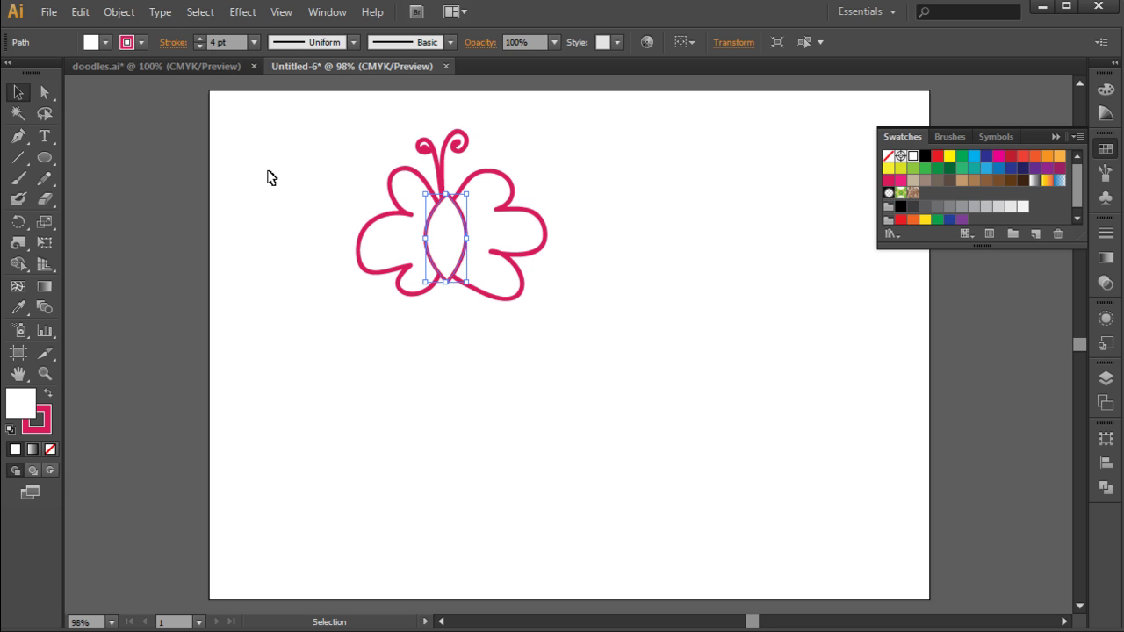
- Set the Paintbrush stroke to 0.75 pt and draw a heart plus a flower outline below it
{"action": "left_click", "coordinate": [269, 177]}
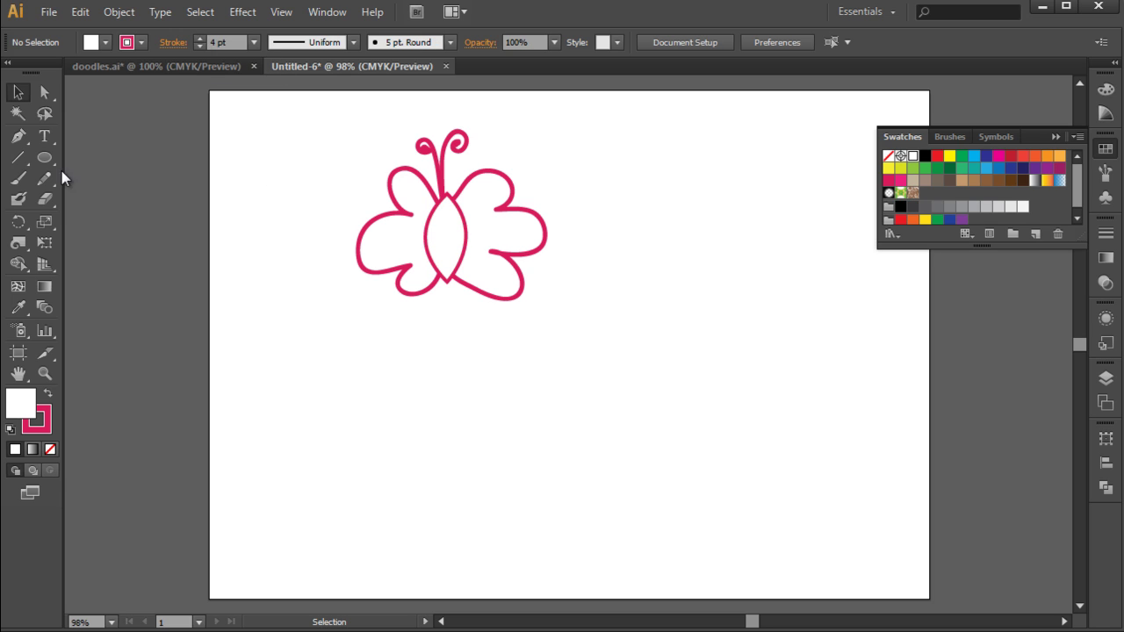
{"action": "left_click", "coordinate": [17, 178]}
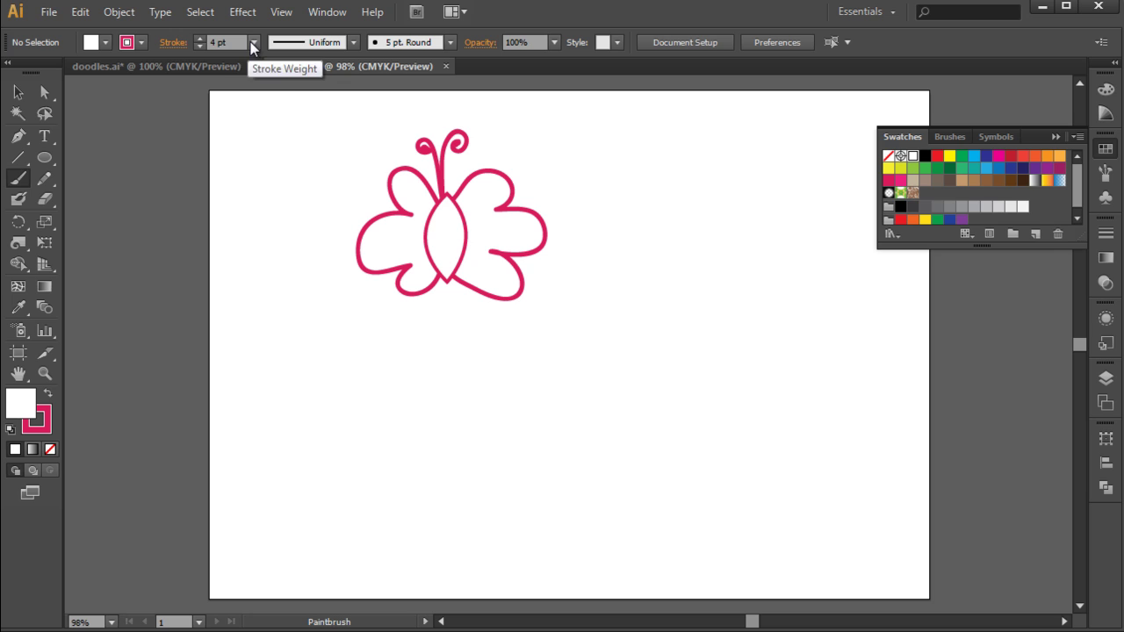
{"action": "left_click", "coordinate": [254, 42]}
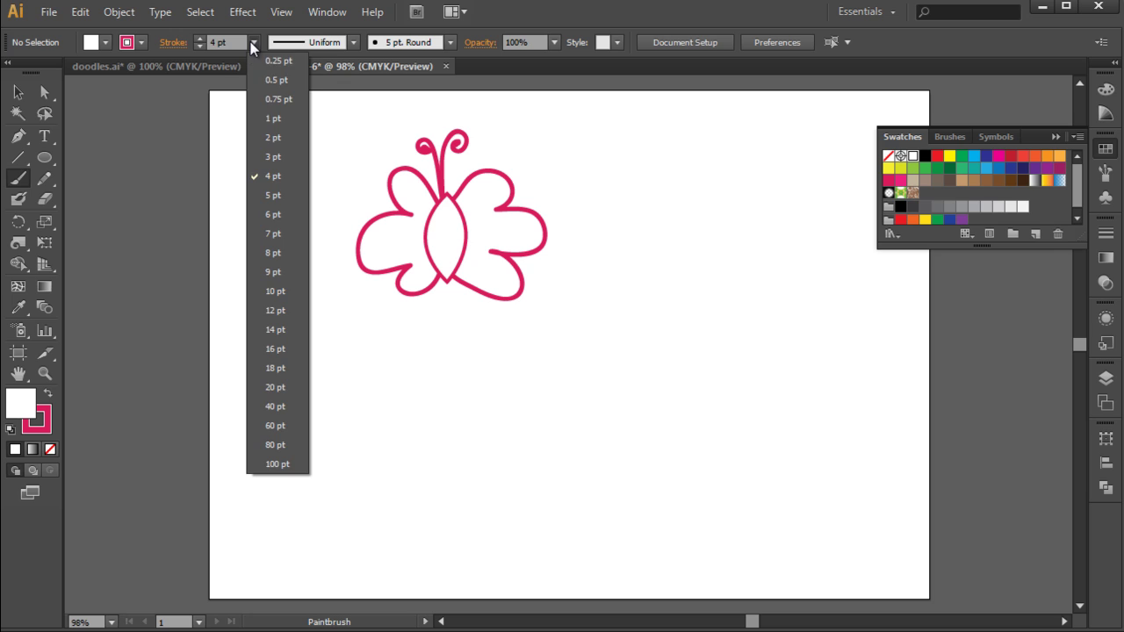
{"action": "left_click", "coordinate": [278, 100]}
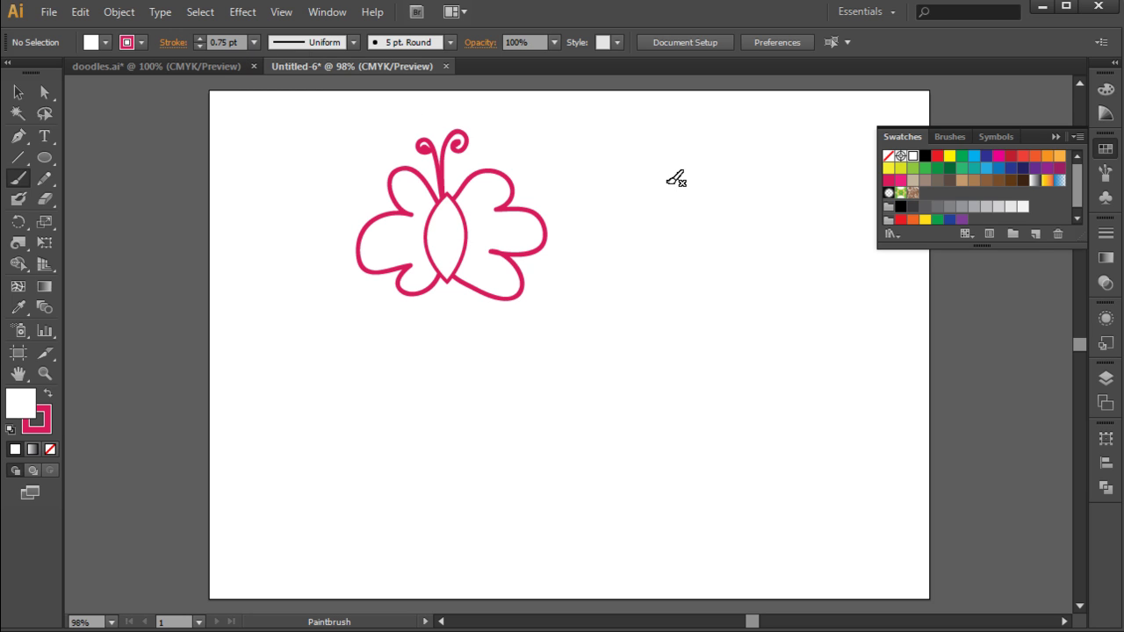
{"action": "mouse_move", "coordinate": [653, 171]}
{"action": "left_mouse_down"}
{"action": "mouse_move", "coordinate": [685, 148]}
{"action": "mouse_move", "coordinate": [692, 167]}
{"action": "mouse_move", "coordinate": [668, 209]}
{"action": "mouse_move", "coordinate": [670, 233]}
{"action": "mouse_move", "coordinate": [627, 198]}
{"action": "mouse_move", "coordinate": [623, 175]}
{"action": "mouse_move", "coordinate": [658, 169]}
{"action": "left_mouse_up"}
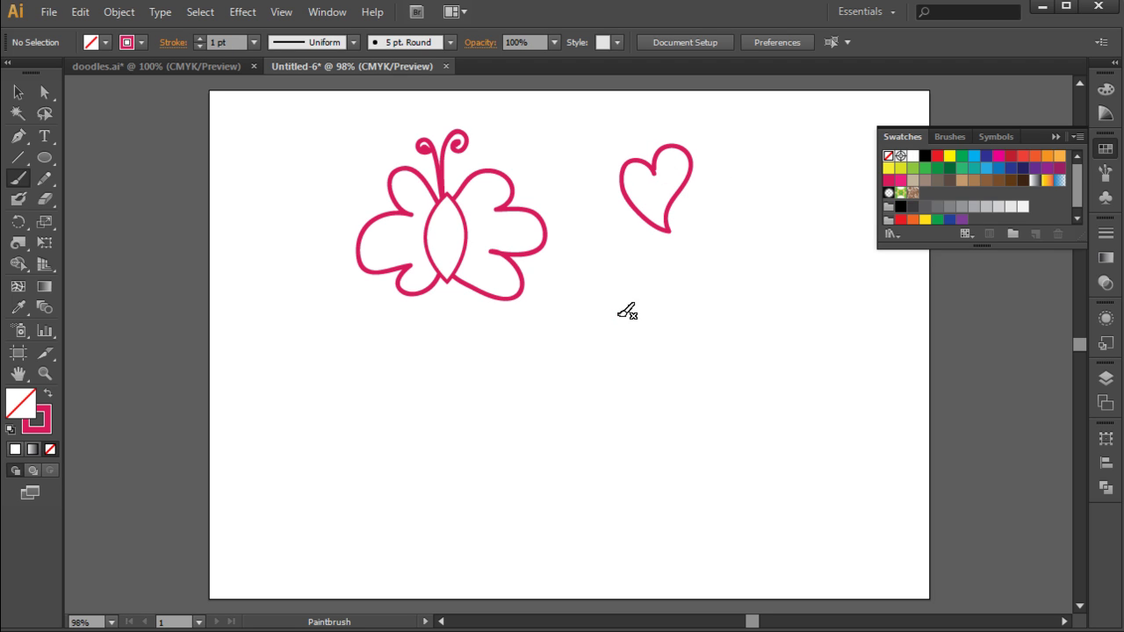
{"action": "mouse_move", "coordinate": [617, 316]}
{"action": "left_mouse_down"}
{"action": "mouse_move", "coordinate": [615, 288]}
{"action": "mouse_move", "coordinate": [637, 274]}
{"action": "mouse_move", "coordinate": [640, 318]}
{"action": "mouse_move", "coordinate": [678, 298]}
{"action": "mouse_move", "coordinate": [669, 330]}
{"action": "mouse_move", "coordinate": [652, 330]}
{"action": "mouse_move", "coordinate": [680, 356]}
{"action": "mouse_move", "coordinate": [658, 362]}
{"action": "mouse_move", "coordinate": [649, 344]}
{"action": "mouse_move", "coordinate": [654, 375]}
{"action": "mouse_move", "coordinate": [630, 372]}
{"action": "mouse_move", "coordinate": [628, 347]}
{"action": "mouse_move", "coordinate": [617, 379]}
{"action": "mouse_move", "coordinate": [595, 371]}
{"action": "mouse_move", "coordinate": [612, 342]}
{"action": "mouse_move", "coordinate": [579, 349]}
{"action": "mouse_move", "coordinate": [571, 325]}
{"action": "mouse_move", "coordinate": [606, 323]}
{"action": "mouse_move", "coordinate": [581, 301]}
{"action": "mouse_move", "coordinate": [592, 291]}
{"action": "mouse_move", "coordinate": [624, 309]}
{"action": "left_mouse_up"}
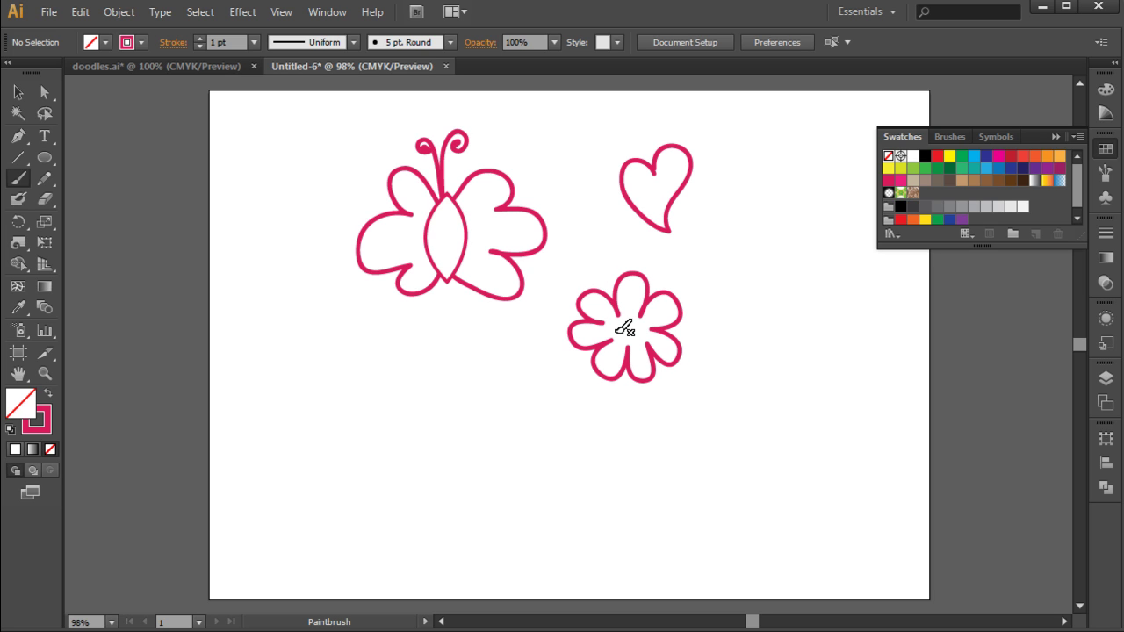
- Hand-letter bubble 'FUN' at lower left and the script word 'Smiles' with a dotted i
{"action": "mouse_move", "coordinate": [295, 369]}
{"action": "left_mouse_down"}
{"action": "mouse_move", "coordinate": [346, 359]}
{"action": "mouse_move", "coordinate": [354, 371]}
{"action": "mouse_move", "coordinate": [323, 387]}
{"action": "mouse_move", "coordinate": [326, 410]}
{"action": "mouse_move", "coordinate": [351, 408]}
{"action": "mouse_move", "coordinate": [353, 422]}
{"action": "mouse_move", "coordinate": [330, 427]}
{"action": "mouse_move", "coordinate": [337, 464]}
{"action": "mouse_move", "coordinate": [314, 468]}
{"action": "mouse_move", "coordinate": [303, 362]}
{"action": "left_mouse_up"}
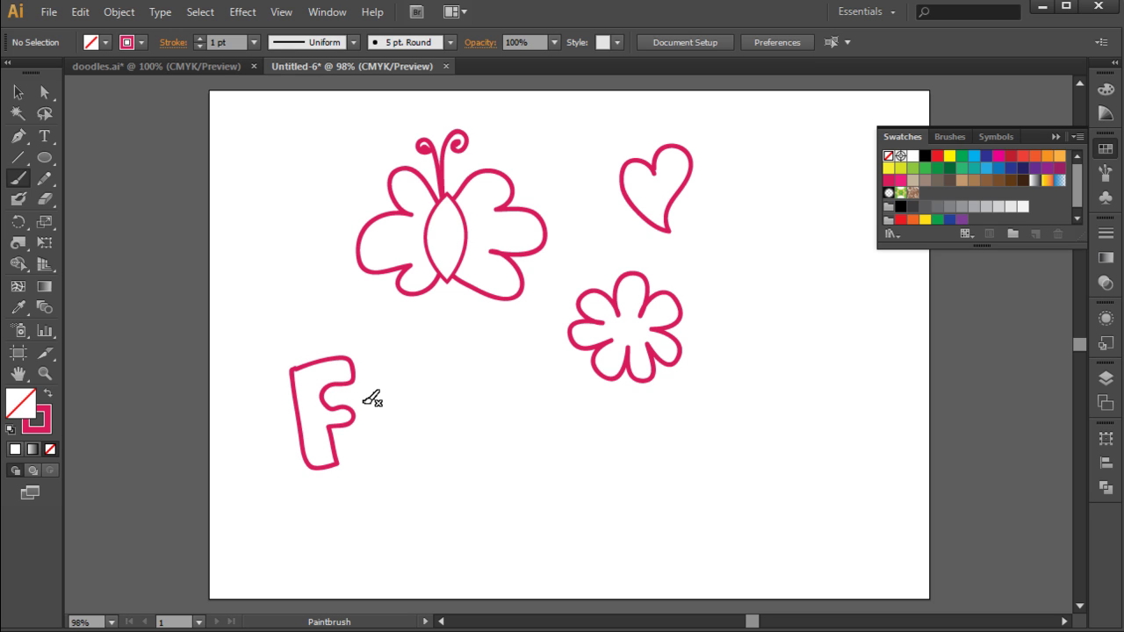
{"action": "mouse_move", "coordinate": [363, 400]}
{"action": "left_mouse_down"}
{"action": "mouse_move", "coordinate": [373, 437]}
{"action": "mouse_move", "coordinate": [398, 454]}
{"action": "mouse_move", "coordinate": [414, 448]}
{"action": "mouse_move", "coordinate": [407, 394]}
{"action": "mouse_move", "coordinate": [396, 391]}
{"action": "mouse_move", "coordinate": [396, 436]}
{"action": "mouse_move", "coordinate": [382, 400]}
{"action": "mouse_move", "coordinate": [365, 400]}
{"action": "mouse_move", "coordinate": [426, 405]}
{"action": "mouse_move", "coordinate": [431, 445]}
{"action": "mouse_move", "coordinate": [440, 448]}
{"action": "mouse_move", "coordinate": [448, 411]}
{"action": "mouse_move", "coordinate": [492, 441]}
{"action": "mouse_move", "coordinate": [475, 367]}
{"action": "mouse_move", "coordinate": [460, 369]}
{"action": "mouse_move", "coordinate": [460, 395]}
{"action": "mouse_move", "coordinate": [423, 385]}
{"action": "left_mouse_up"}
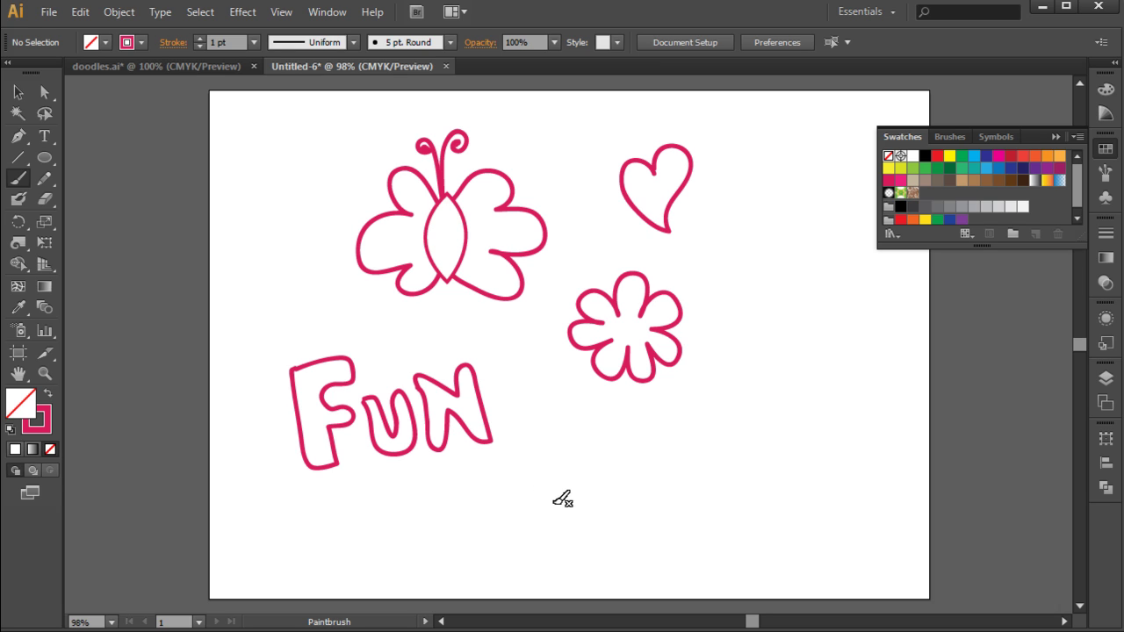
{"action": "mouse_move", "coordinate": [554, 504]}
{"action": "left_mouse_down"}
{"action": "mouse_move", "coordinate": [585, 403]}
{"action": "mouse_move", "coordinate": [569, 420]}
{"action": "mouse_move", "coordinate": [602, 462]}
{"action": "mouse_move", "coordinate": [593, 491]}
{"action": "mouse_move", "coordinate": [551, 472]}
{"action": "mouse_move", "coordinate": [557, 464]}
{"action": "mouse_move", "coordinate": [638, 499]}
{"action": "left_mouse_up"}
{"action": "mouse_move", "coordinate": [608, 446]}
{"action": "left_mouse_down"}
{"action": "mouse_move", "coordinate": [629, 474]}
{"action": "mouse_move", "coordinate": [631, 442]}
{"action": "mouse_move", "coordinate": [643, 464]}
{"action": "mouse_move", "coordinate": [652, 445]}
{"action": "mouse_move", "coordinate": [662, 458]}
{"action": "mouse_move", "coordinate": [669, 430]}
{"action": "mouse_move", "coordinate": [676, 453]}
{"action": "mouse_move", "coordinate": [688, 451]}
{"action": "mouse_move", "coordinate": [699, 369]}
{"action": "mouse_move", "coordinate": [690, 405]}
{"action": "mouse_move", "coordinate": [701, 441]}
{"action": "mouse_move", "coordinate": [716, 399]}
{"action": "mouse_move", "coordinate": [719, 435]}
{"action": "mouse_move", "coordinate": [732, 395]}
{"action": "mouse_move", "coordinate": [740, 430]}
{"action": "left_mouse_up"}
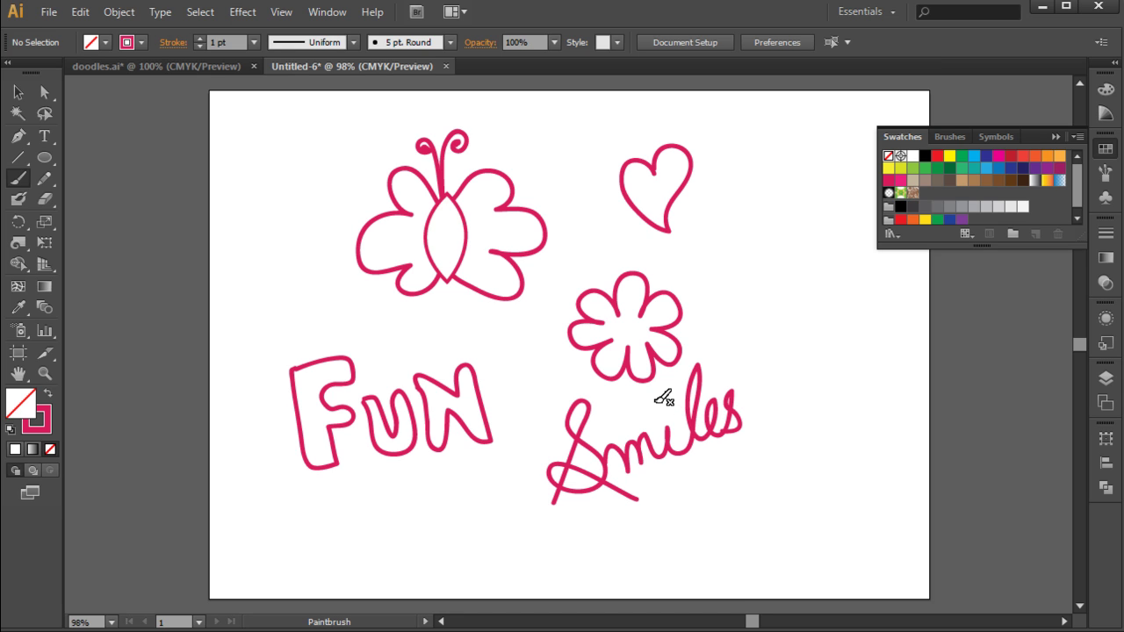
{"action": "mouse_move", "coordinate": [655, 398]}
{"action": "left_mouse_down"}
{"action": "mouse_move", "coordinate": [659, 411]}
{"action": "mouse_move", "coordinate": [667, 403]}
{"action": "left_mouse_up"}
- Remove the i dot, then add small circles on the butterfly wings and at the flower's centre
{"action": "key", "text": "ctrl+z"}
{"action": "left_click_drag", "start_coordinate": [49, 159], "coordinate": [108, 200]}
{"action": "left_click_drag", "start_coordinate": [403, 180], "coordinate": [417, 199]}
{"action": "left_click_drag", "start_coordinate": [381, 239], "coordinate": [422, 284]}
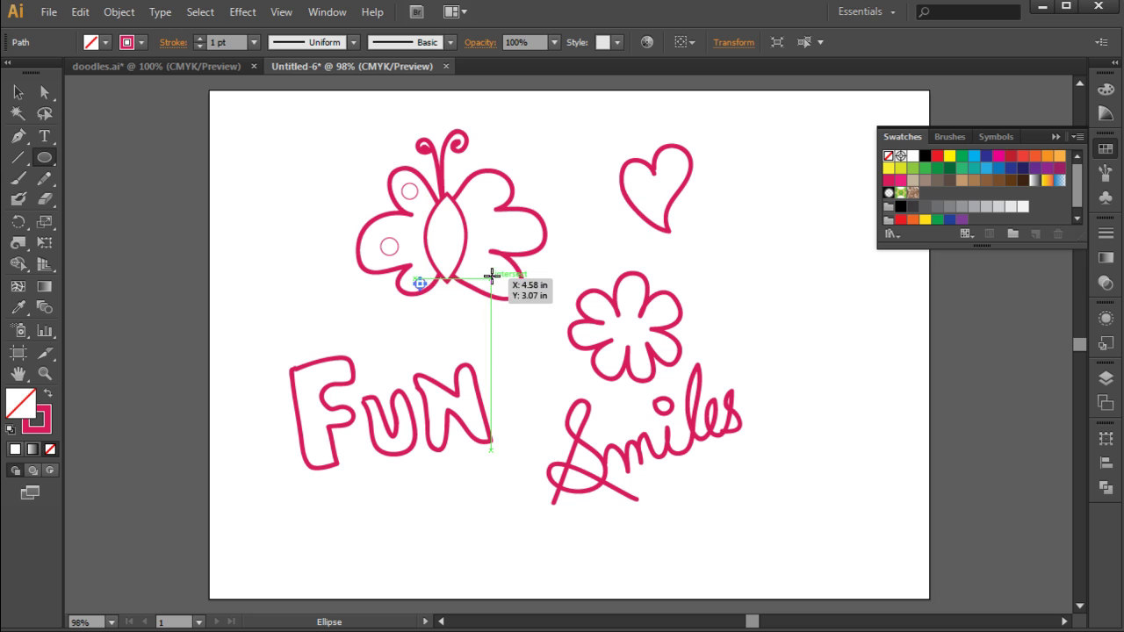
{"action": "left_click_drag", "start_coordinate": [500, 282], "coordinate": [510, 291]}
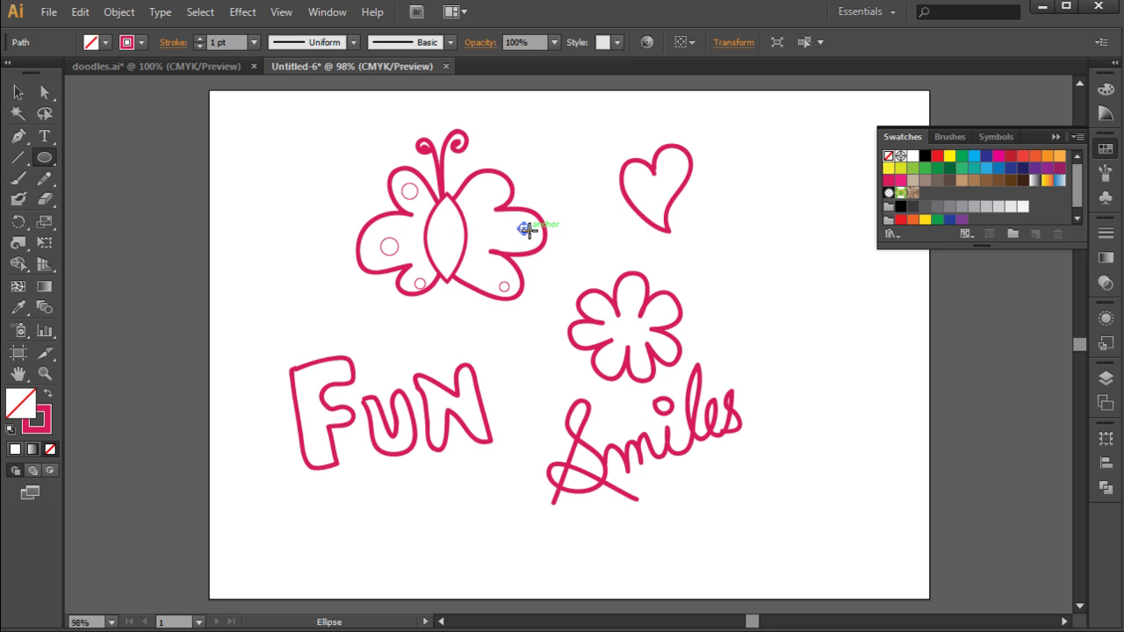
{"action": "left_click_drag", "start_coordinate": [527, 230], "coordinate": [518, 223]}
{"action": "left_click_drag", "start_coordinate": [486, 188], "coordinate": [500, 202]}
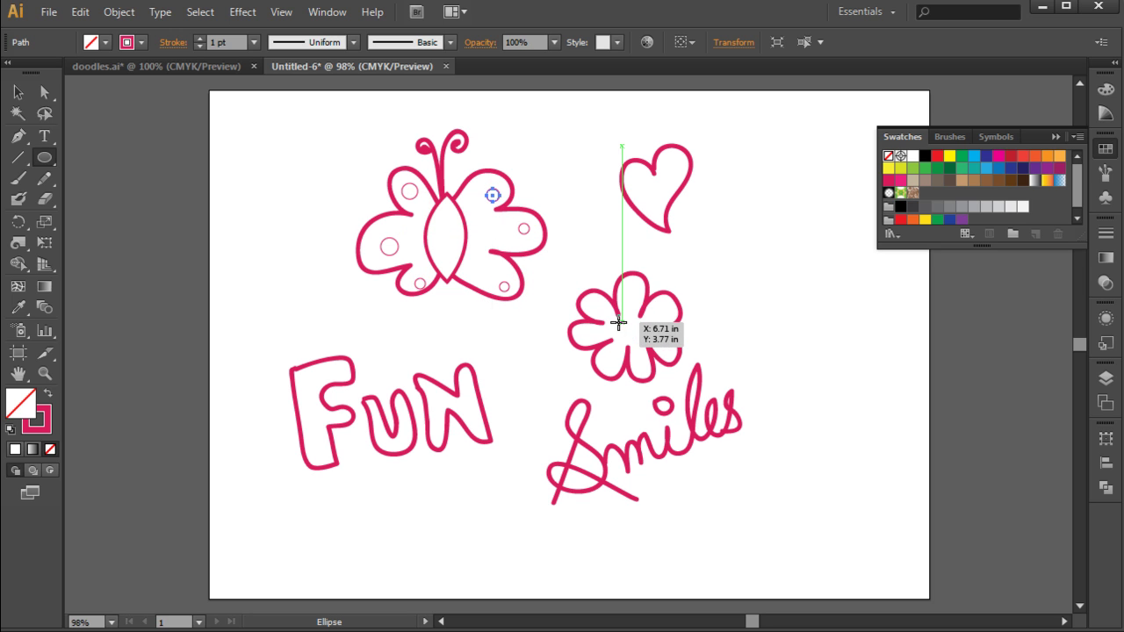
{"action": "left_click_drag", "start_coordinate": [627, 324], "coordinate": [636, 333]}
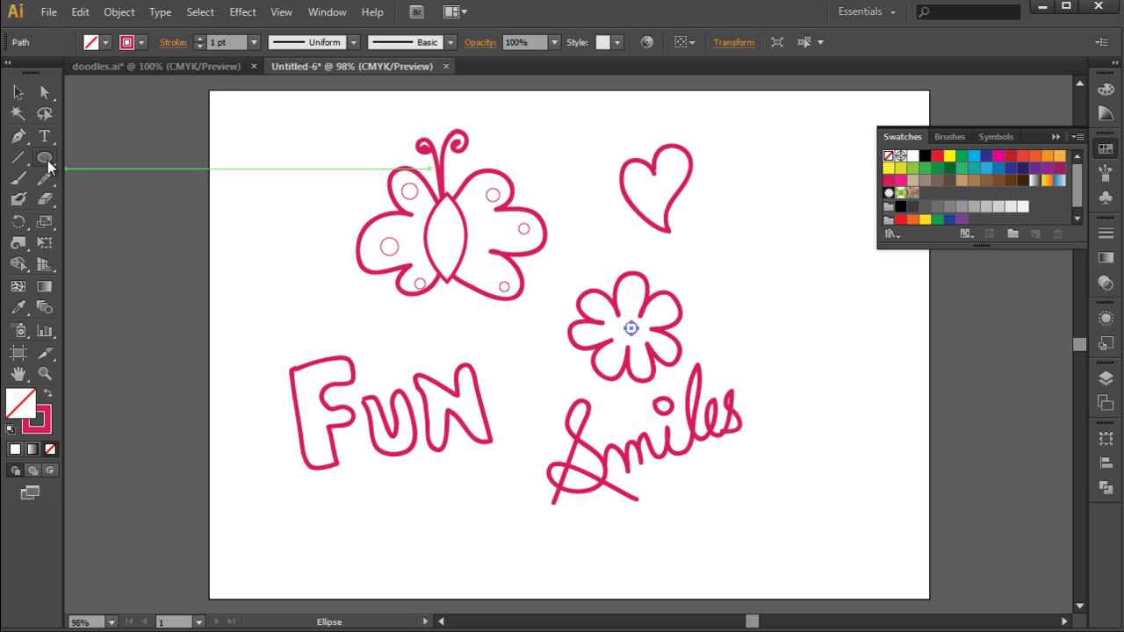
- Draw a star right of the heart and place a smaller copy centred inside it
{"action": "left_click_drag", "start_coordinate": [50, 167], "coordinate": [121, 242]}
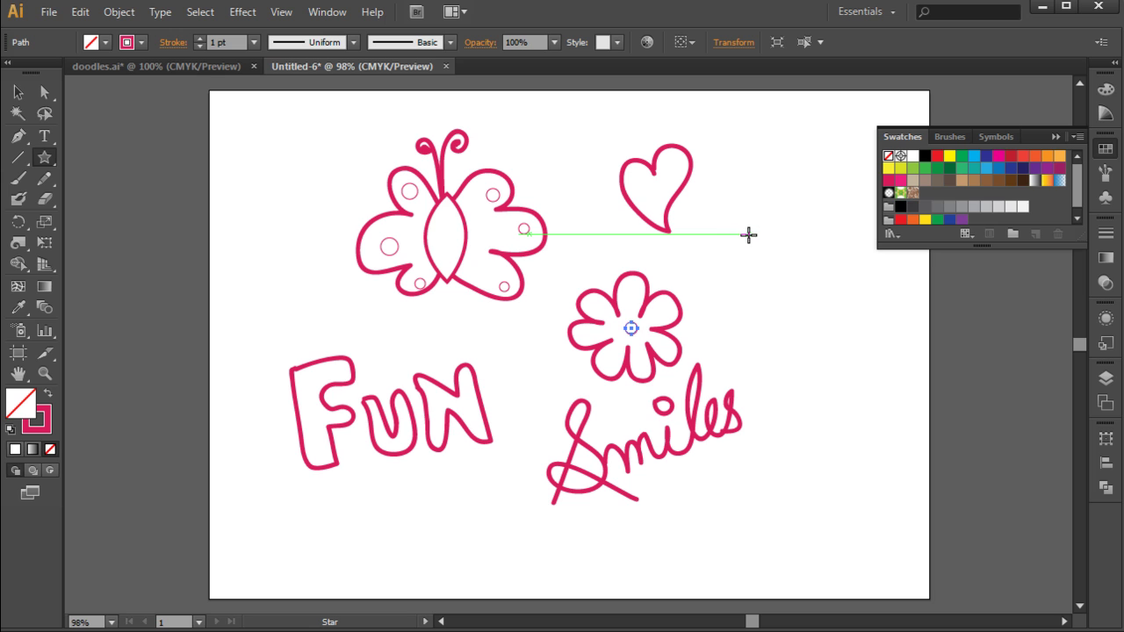
{"action": "left_click_drag", "start_coordinate": [748, 234], "coordinate": [798, 278]}
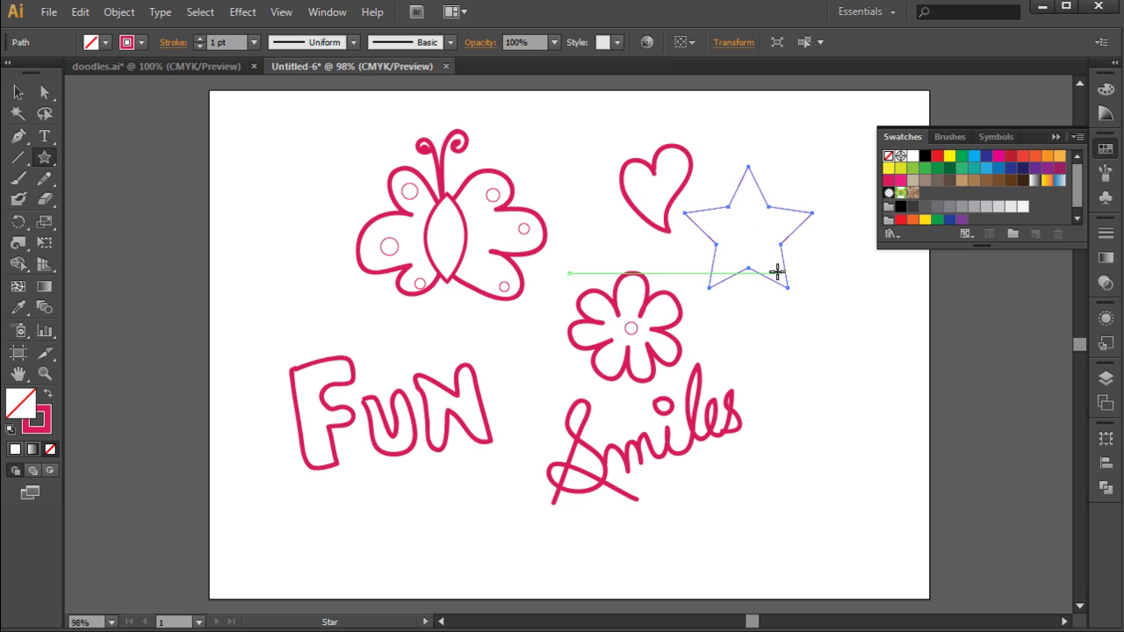
{"action": "left_click", "coordinate": [17, 92]}
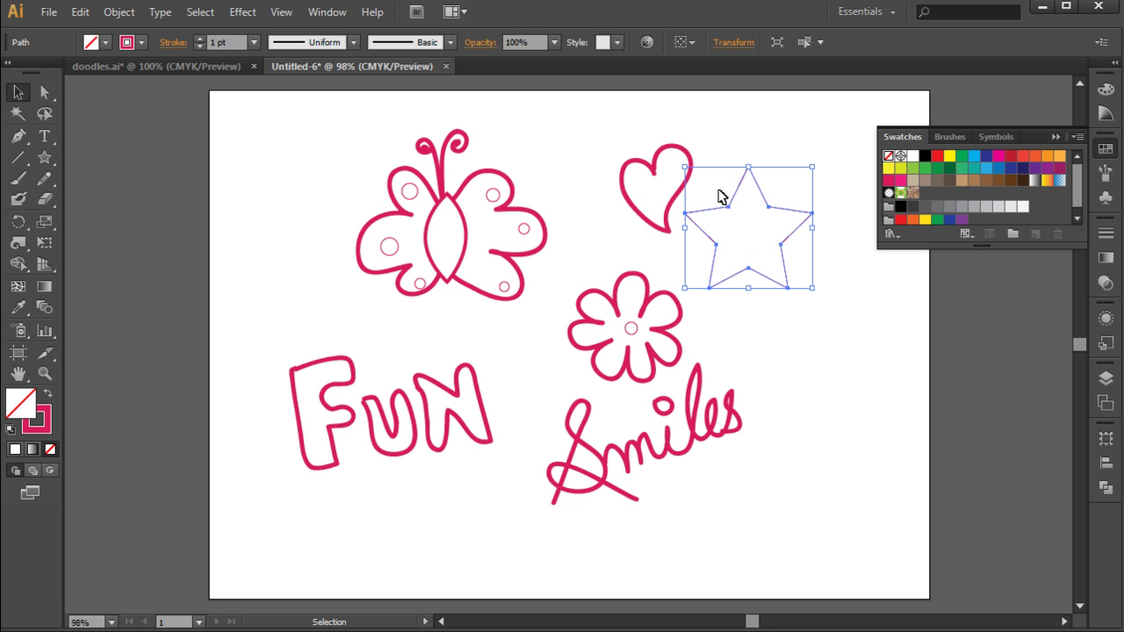
{"action": "left_click_drag", "start_coordinate": [734, 193], "coordinate": [749, 223]}
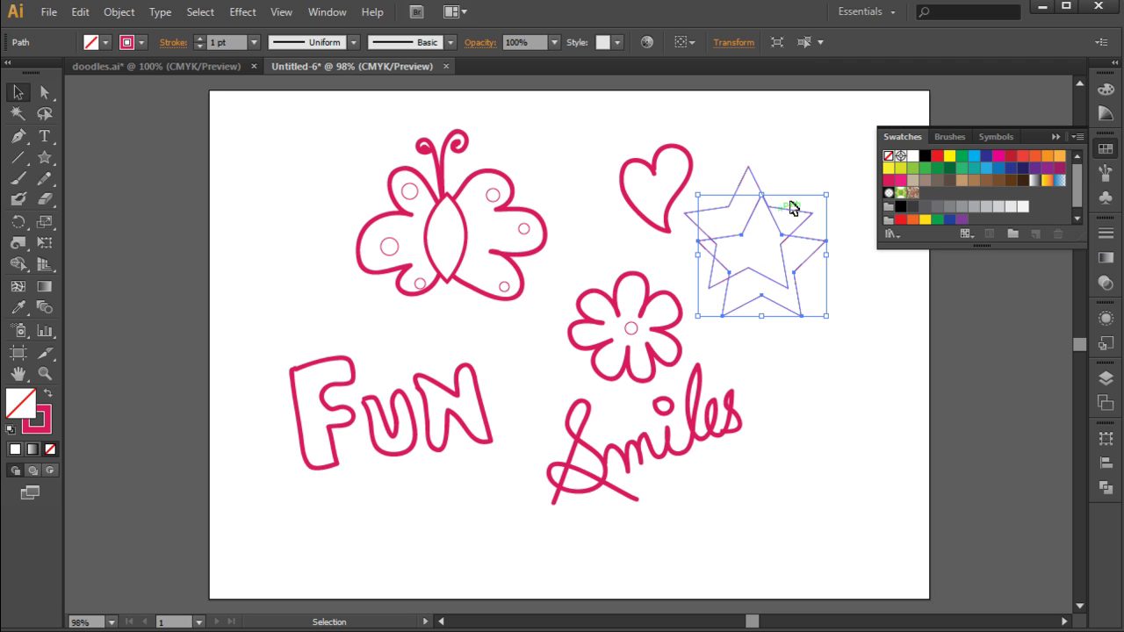
{"action": "left_click_drag", "start_coordinate": [825, 195], "coordinate": [793, 209]}
{"action": "mouse_move", "coordinate": [771, 245]}
{"action": "left_mouse_down"}
{"action": "mouse_move", "coordinate": [743, 232]}
{"action": "mouse_move", "coordinate": [759, 168]}
{"action": "mouse_move", "coordinate": [793, 166]}
{"action": "mouse_move", "coordinate": [767, 226]}
{"action": "left_mouse_up"}
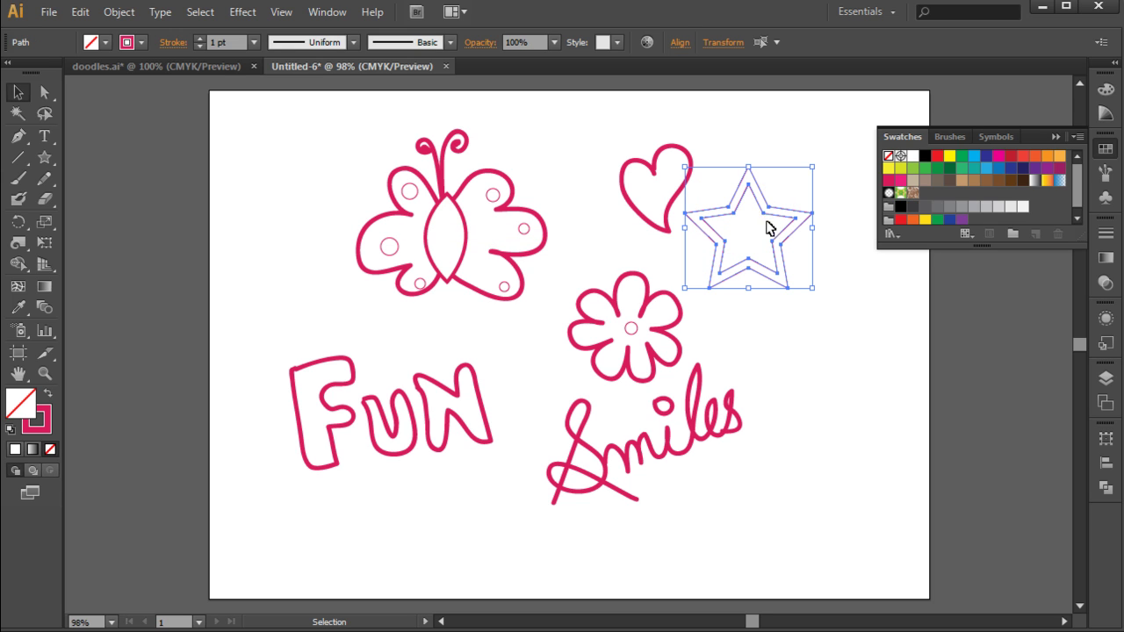
- Exclude the small star from the big one and make the result pink-filled with no outline
{"action": "left_click", "coordinate": [1106, 488]}
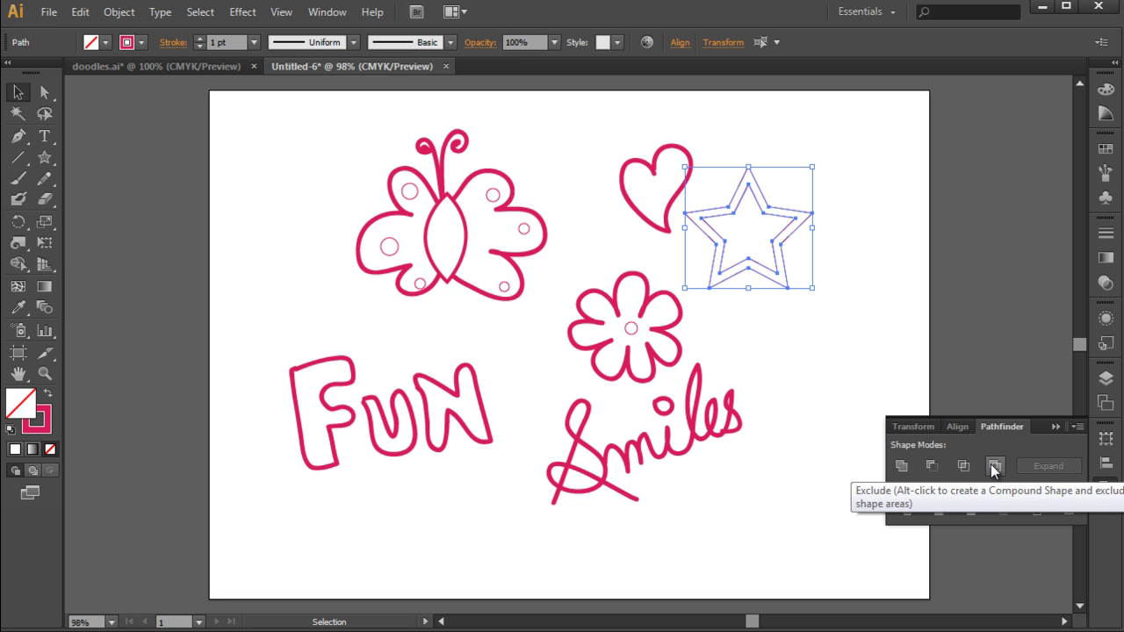
{"action": "left_click", "coordinate": [994, 467]}
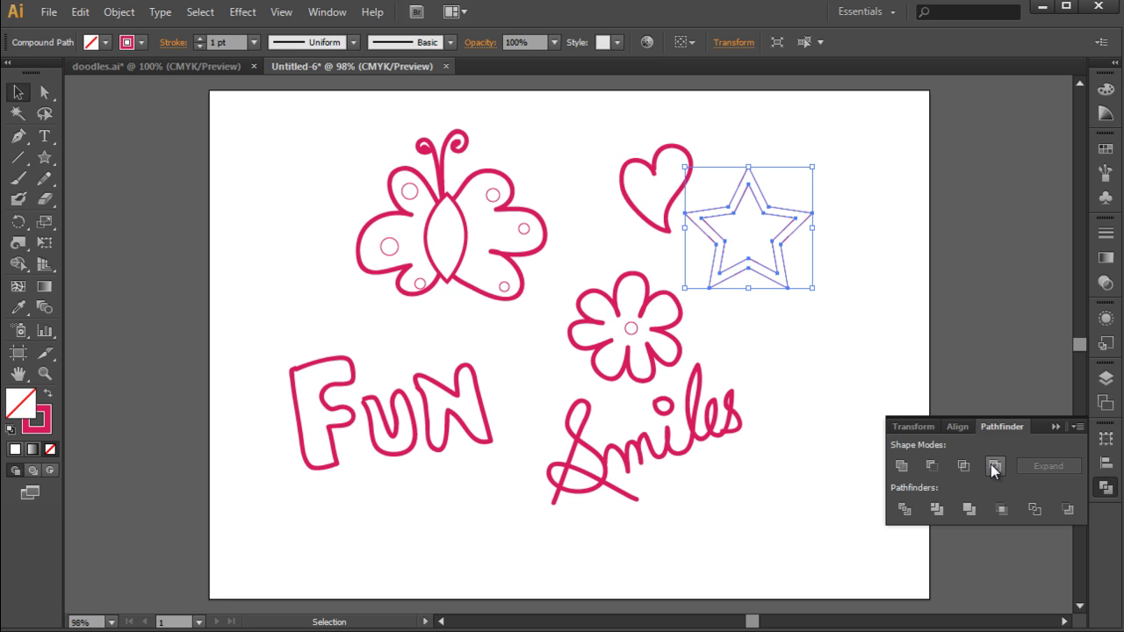
{"action": "left_click", "coordinate": [49, 396]}
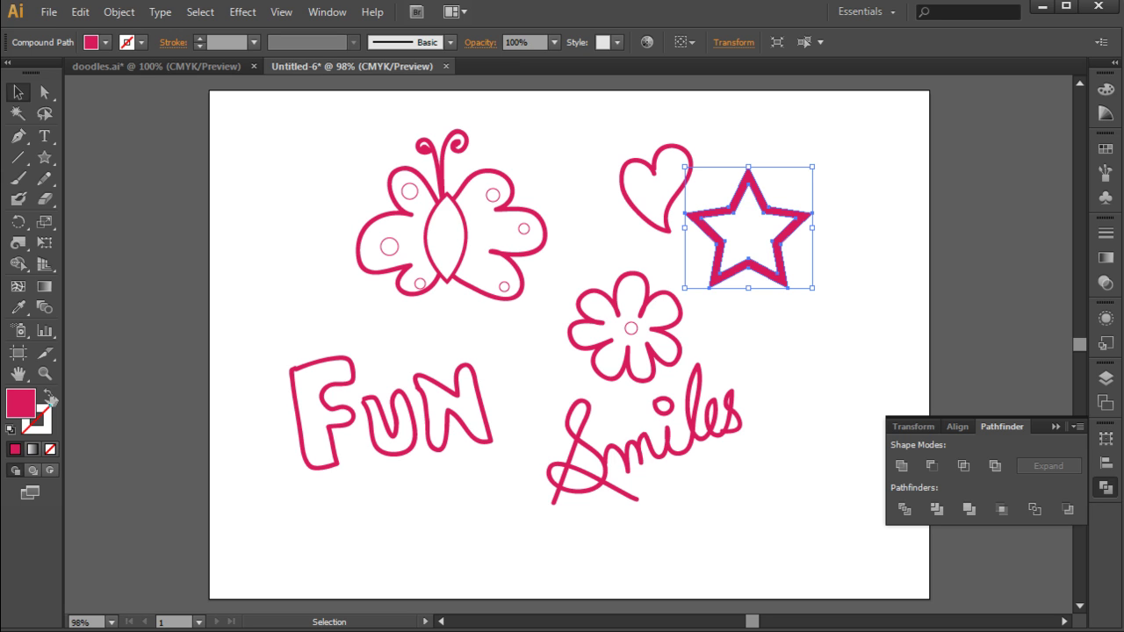
{"action": "left_click", "coordinate": [804, 363]}
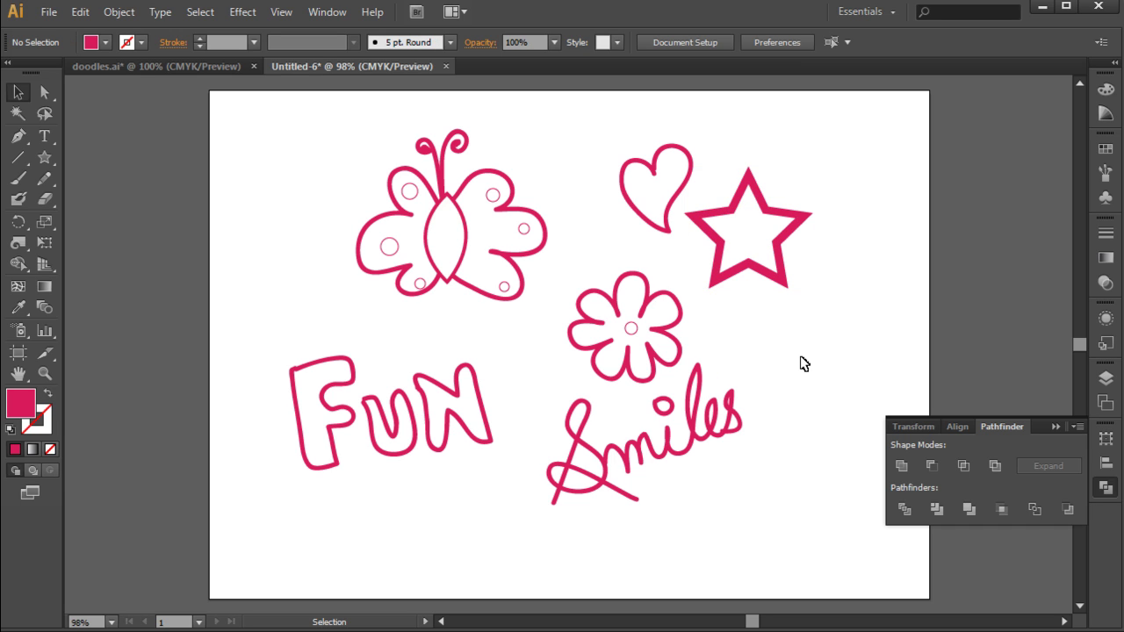
{"action": "left_click", "coordinate": [42, 163]}
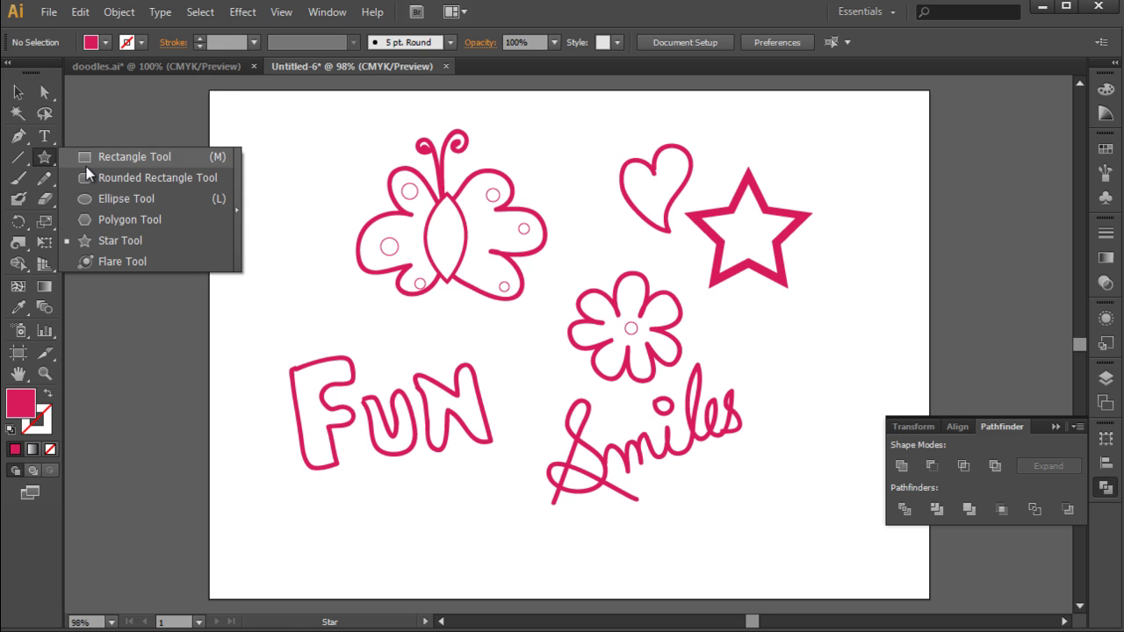
- Draw a pink circle in the lower-right corner and twirl its edge with the Twirl tool
{"action": "left_click", "coordinate": [122, 200]}
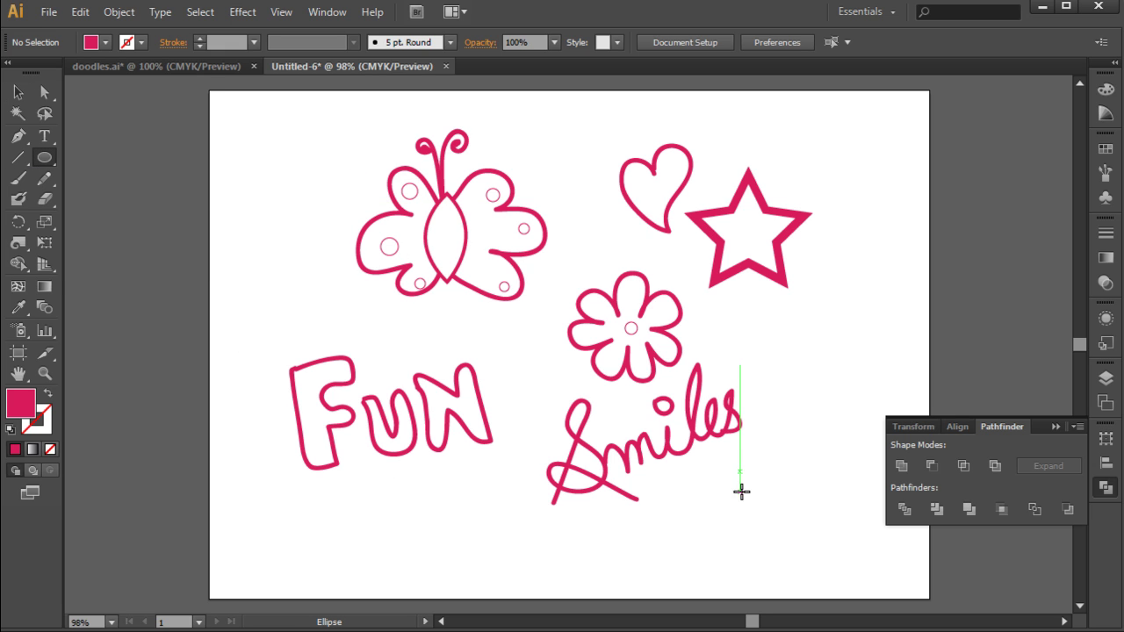
{"action": "left_click_drag", "start_coordinate": [759, 484], "coordinate": [840, 545]}
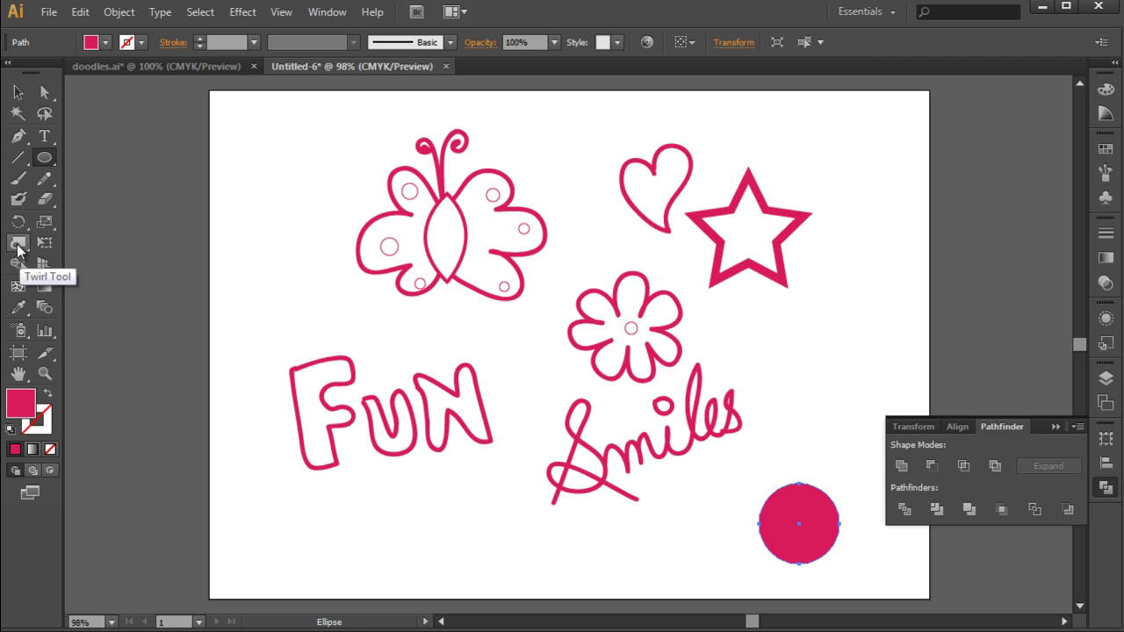
{"action": "left_click", "coordinate": [18, 244]}
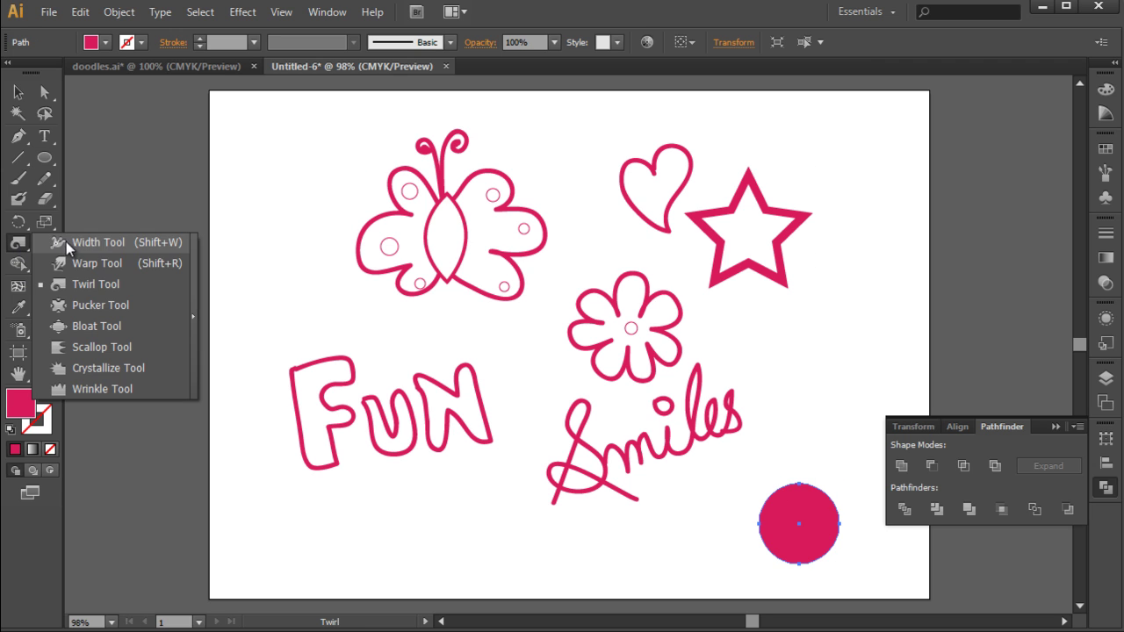
{"action": "left_click", "coordinate": [103, 287]}
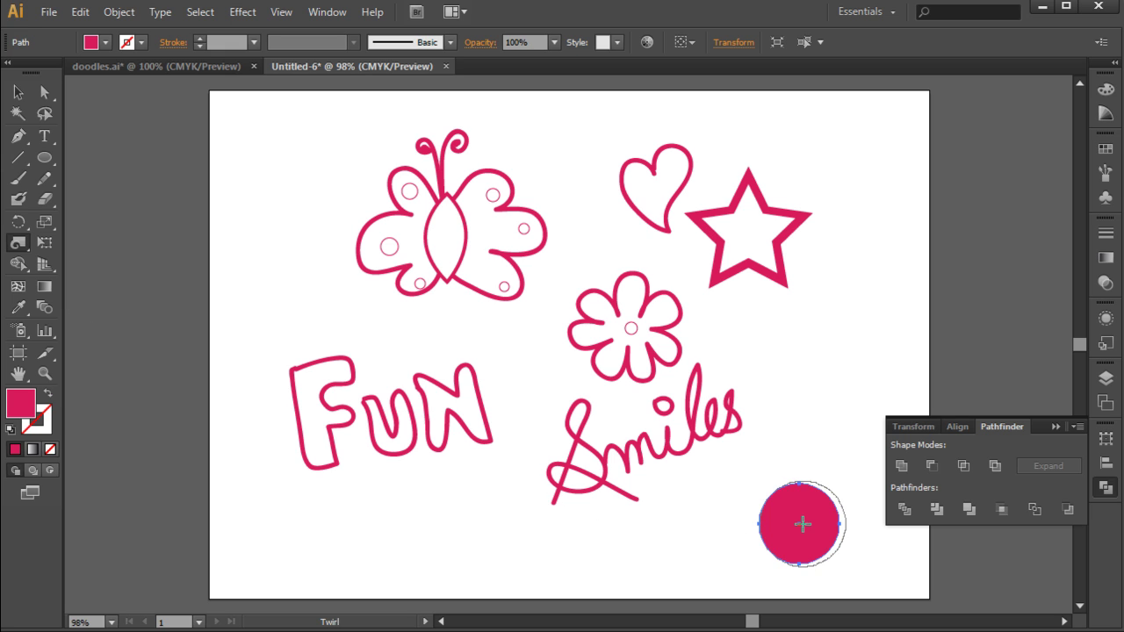
{"action": "left_click_drag", "start_coordinate": [797, 522], "coordinate": [798, 518]}
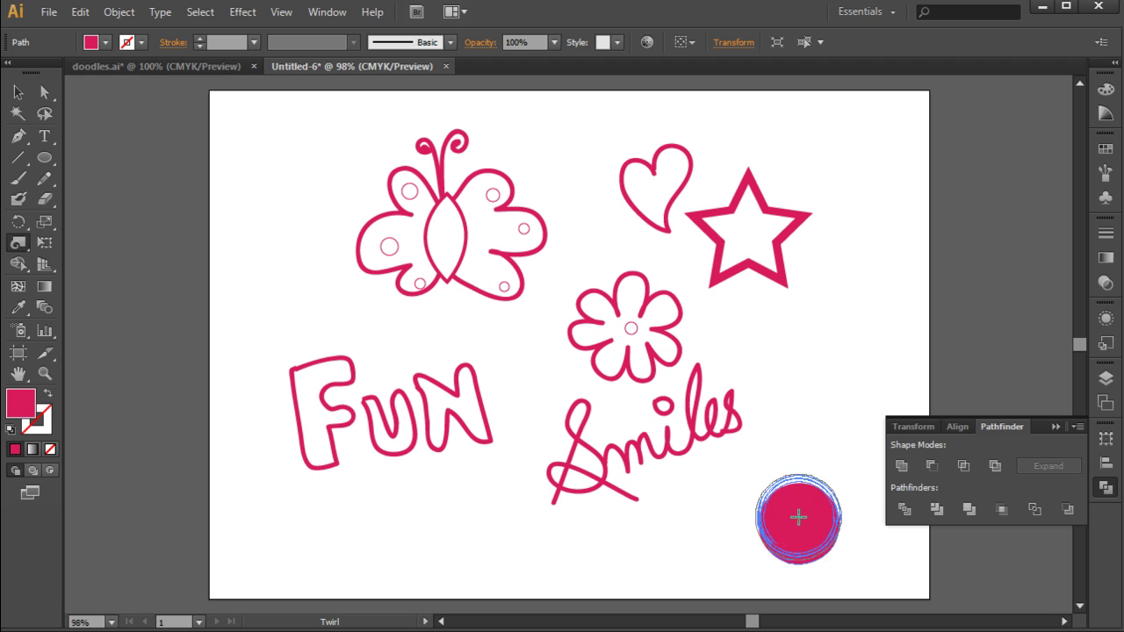
{"action": "left_click_drag", "start_coordinate": [798, 517], "coordinate": [798, 517]}
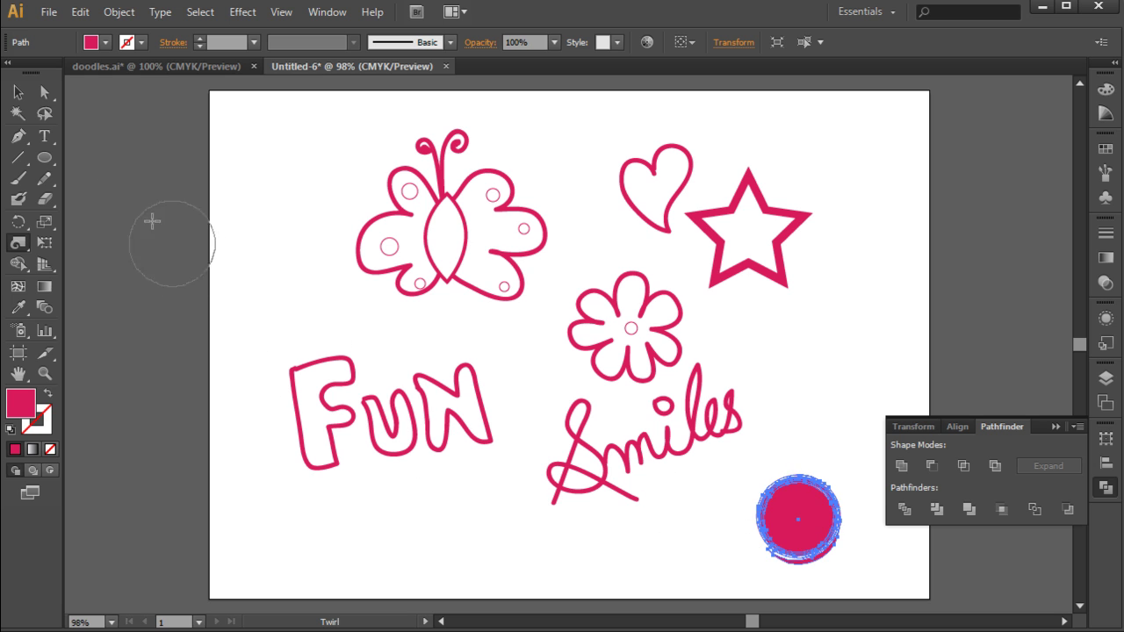
- Move the twirled circle up slightly and scale it down into a small dot
{"action": "left_click", "coordinate": [21, 94]}
{"action": "left_click", "coordinate": [723, 524]}
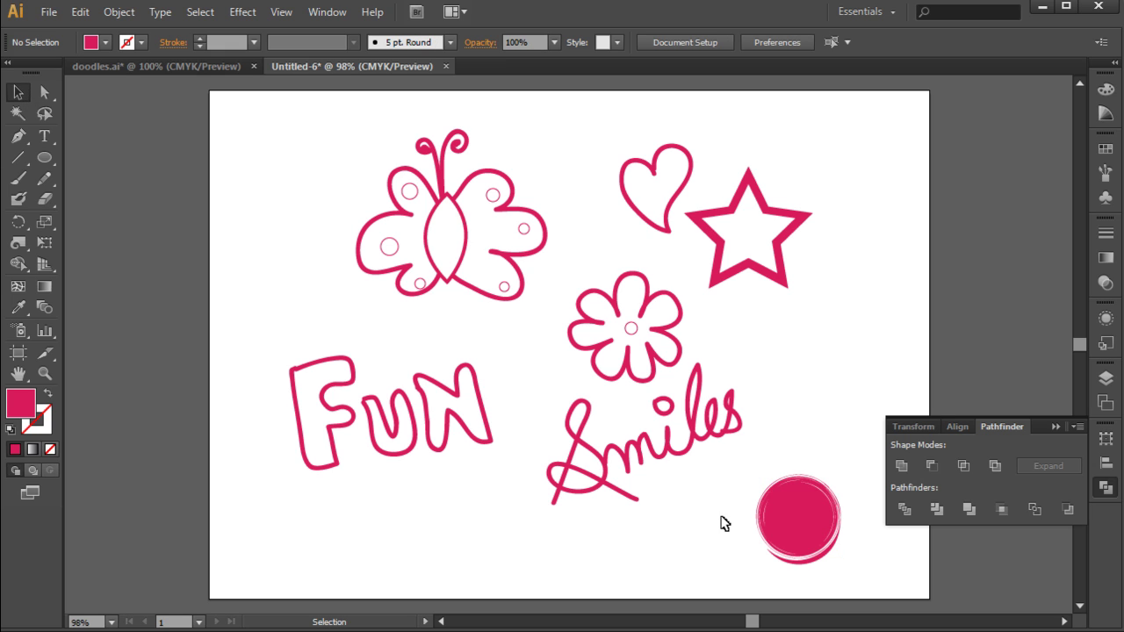
{"action": "left_click_drag", "start_coordinate": [795, 519], "coordinate": [804, 468]}
{"action": "left_click_drag", "start_coordinate": [847, 425], "coordinate": [845, 538]}
- Restore pink outline with no fill and tilt the whole butterfly counter-clockwise
{"action": "left_click", "coordinate": [704, 506]}
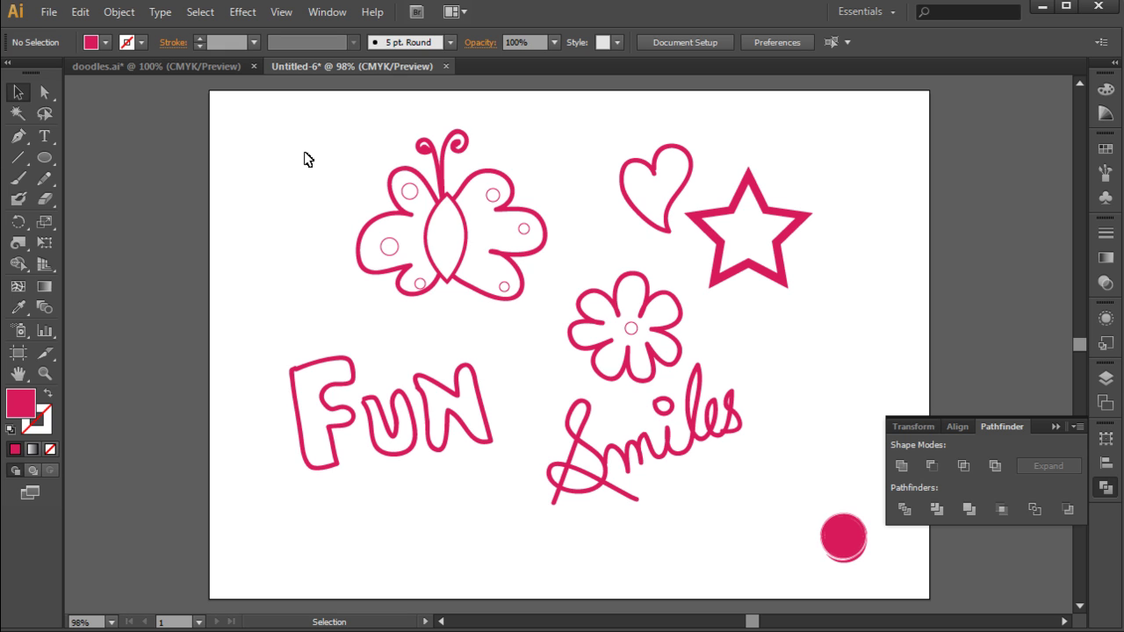
{"action": "key", "text": "shift+x"}
{"action": "mouse_move", "coordinate": [343, 163]}
{"action": "left_mouse_down"}
{"action": "mouse_move", "coordinate": [515, 251]}
{"action": "mouse_move", "coordinate": [524, 301]}
{"action": "left_mouse_up"}
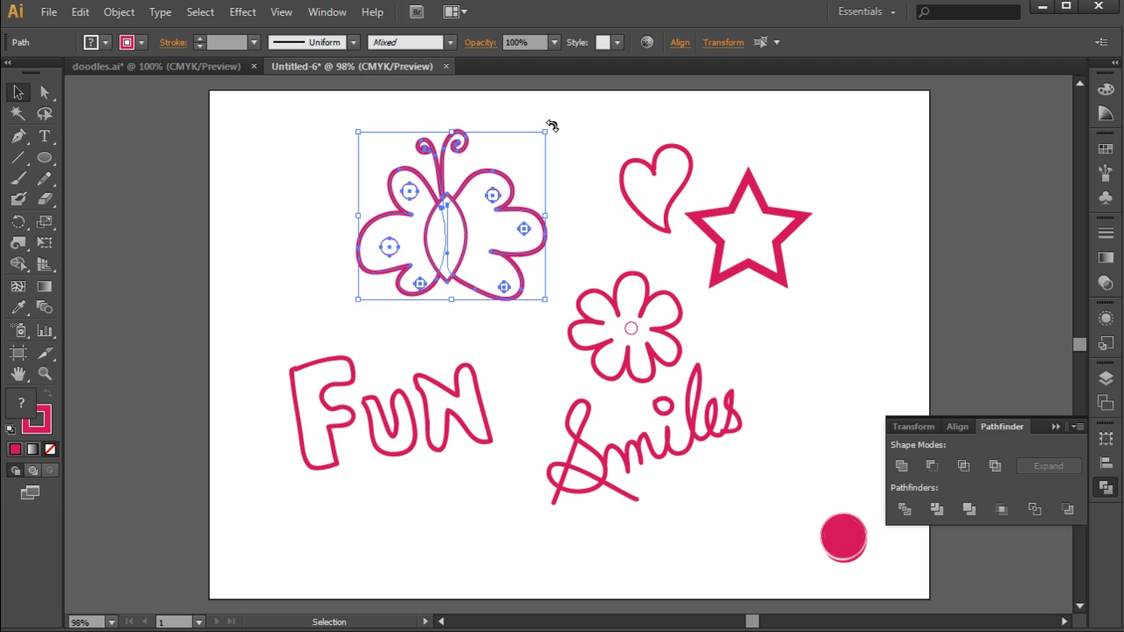
{"action": "left_click_drag", "start_coordinate": [552, 125], "coordinate": [527, 100]}
{"action": "left_click", "coordinate": [520, 100]}
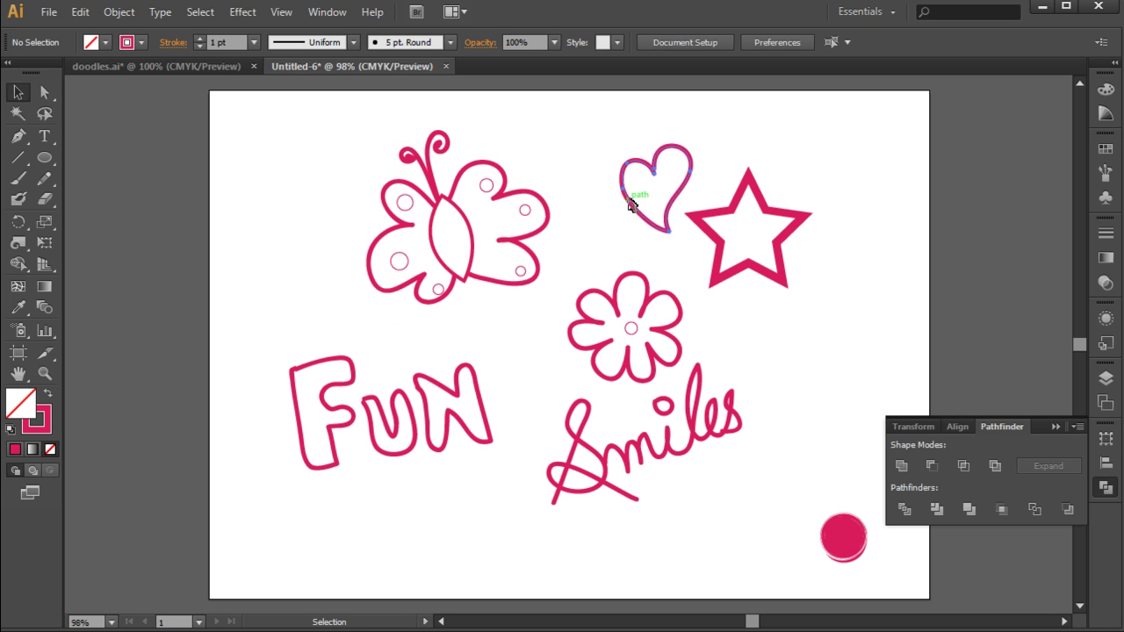
- Move the heart up-left, place a copy of it, and shrink the flower
{"action": "left_click_drag", "start_coordinate": [627, 189], "coordinate": [600, 149]}
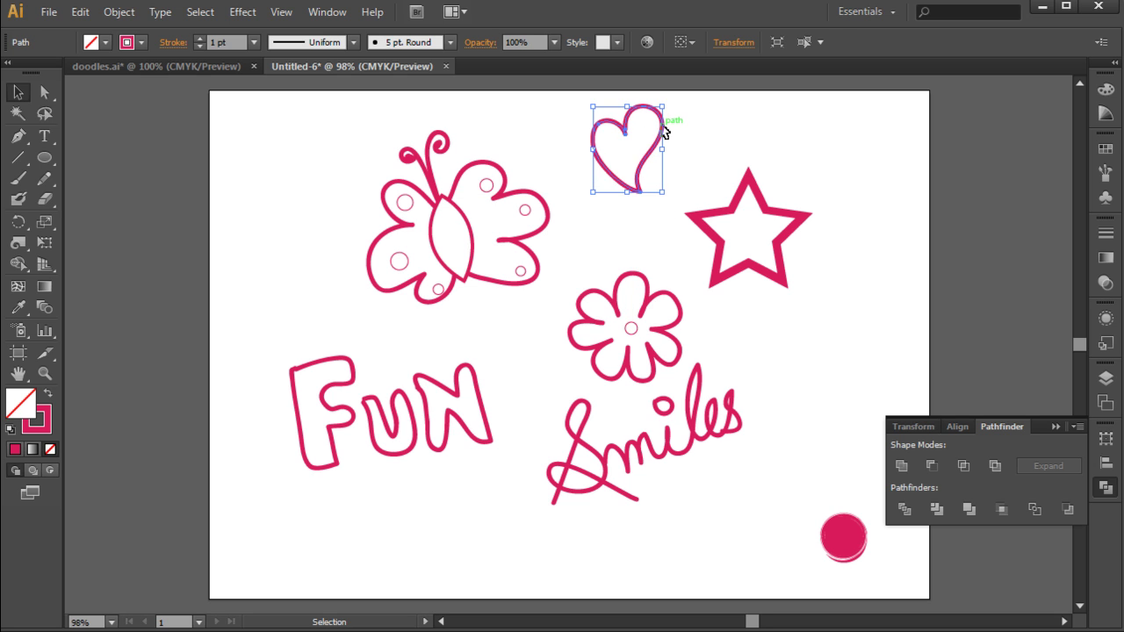
{"action": "left_click_drag", "start_coordinate": [665, 130], "coordinate": [295, 247], "text": "alt"}
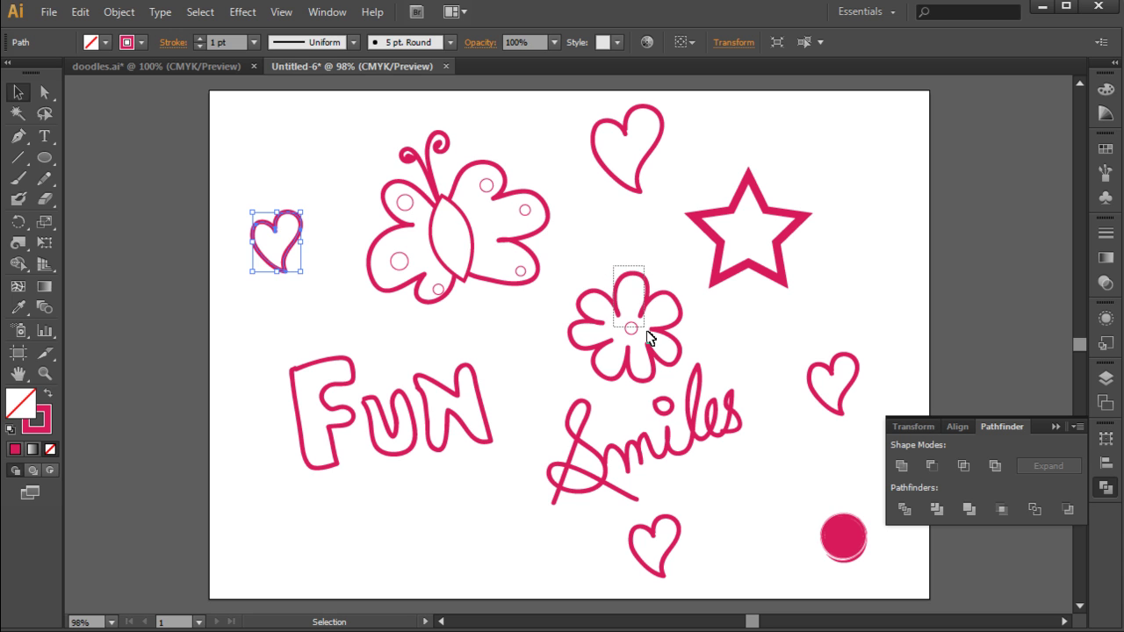
{"action": "left_click", "coordinate": [660, 334]}
{"action": "left_click_drag", "start_coordinate": [680, 275], "coordinate": [436, 519]}
{"action": "left_click", "coordinate": [317, 486]}
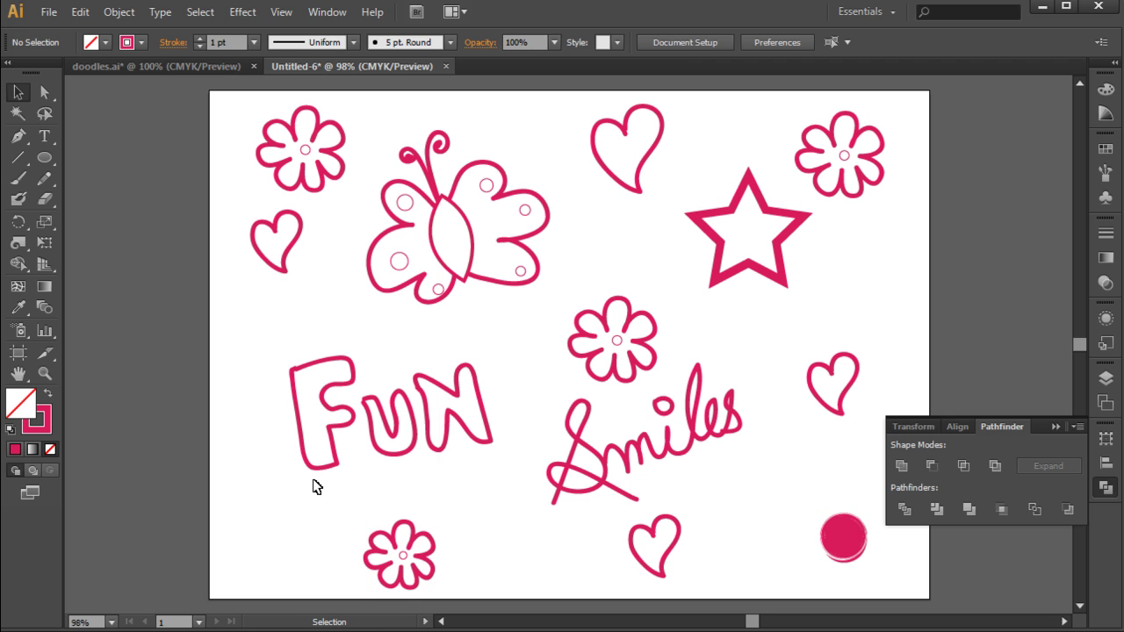
- Tilt and move the FUN lettering, shift the bottom heart left, and place the dot near the star
{"action": "left_click", "coordinate": [401, 427]}
{"action": "left_click_drag", "start_coordinate": [500, 351], "coordinate": [488, 341]}
{"action": "left_click_drag", "start_coordinate": [483, 381], "coordinate": [496, 362]}
{"action": "left_click", "coordinate": [542, 466]}
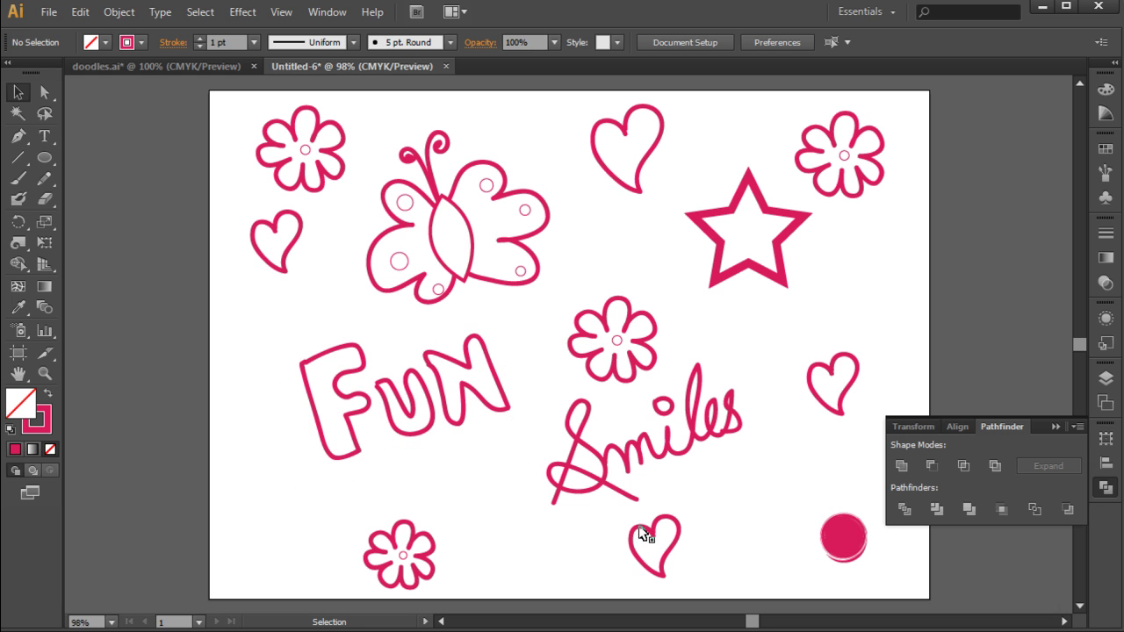
{"action": "left_click_drag", "start_coordinate": [677, 539], "coordinate": [616, 546]}
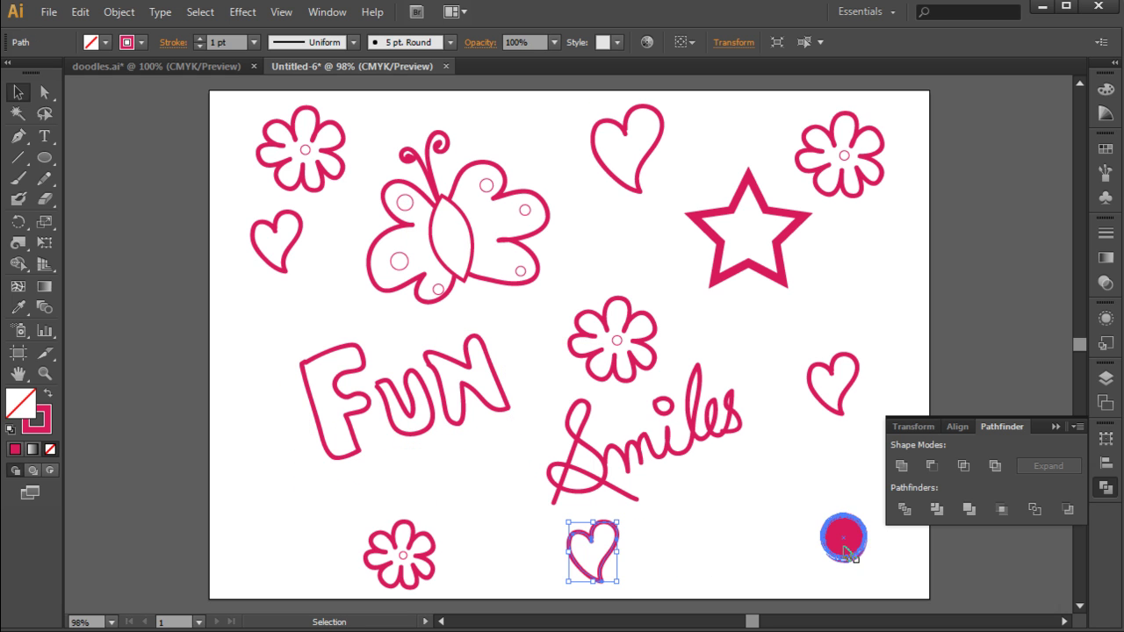
{"action": "left_click_drag", "start_coordinate": [846, 551], "coordinate": [638, 255]}
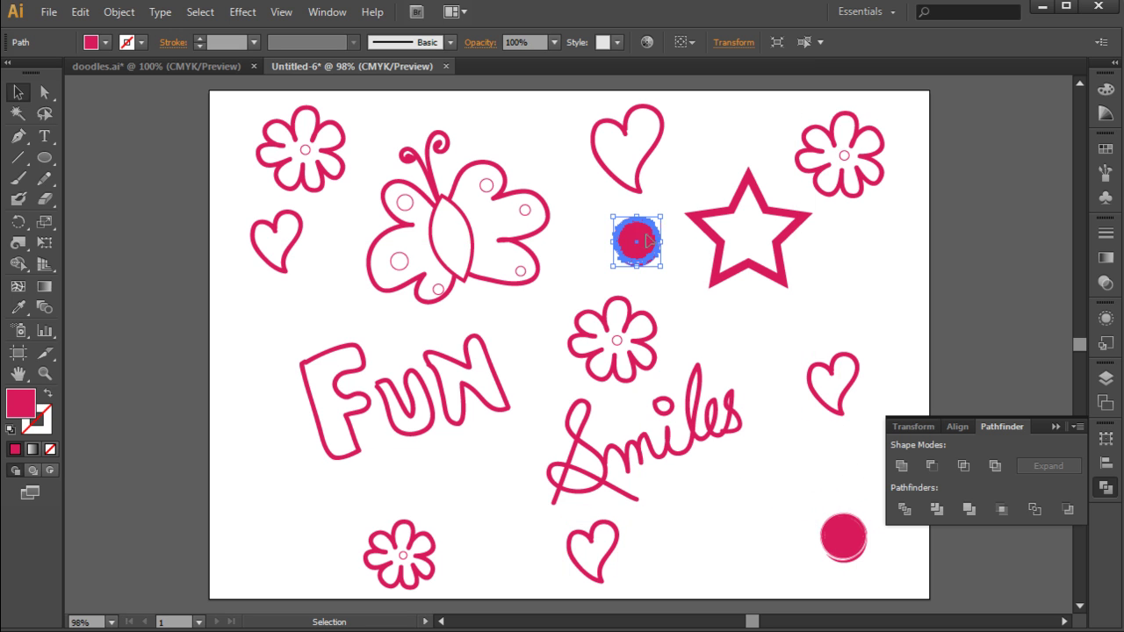
{"action": "left_click", "coordinate": [652, 230], "text": "shift"}
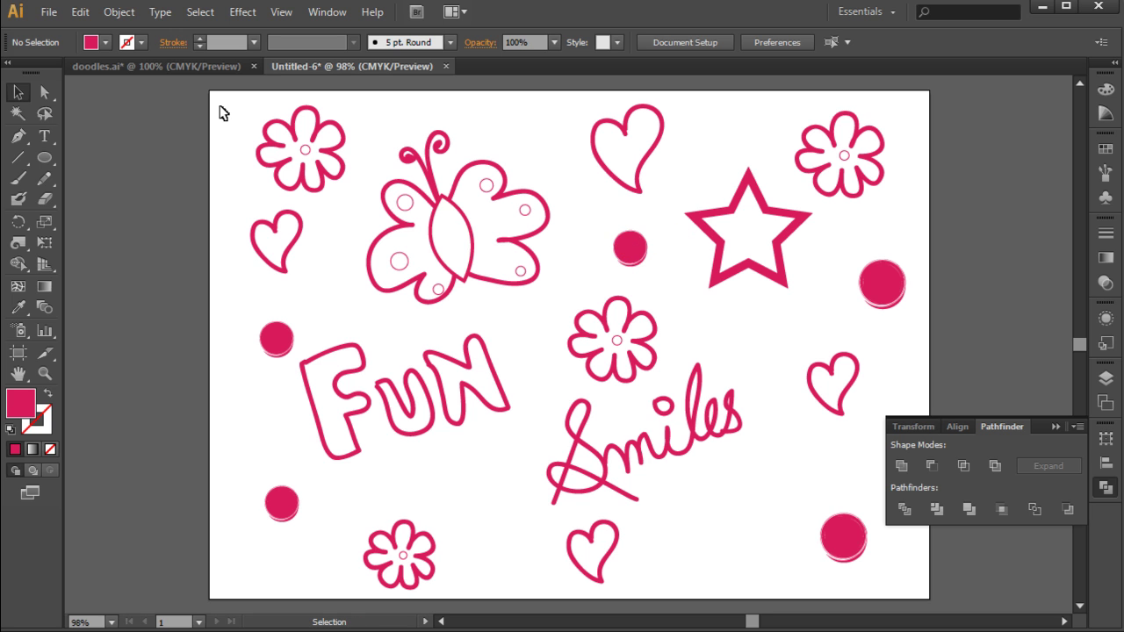
- Copy all the doodles and add a new layer in the Layers panel
{"action": "mouse_move", "coordinate": [221, 107]}
{"action": "left_mouse_down"}
{"action": "mouse_move", "coordinate": [765, 364]}
{"action": "mouse_move", "coordinate": [908, 587]}
{"action": "mouse_move", "coordinate": [914, 580]}
{"action": "left_mouse_up"}
{"action": "key", "text": "ctrl+c"}
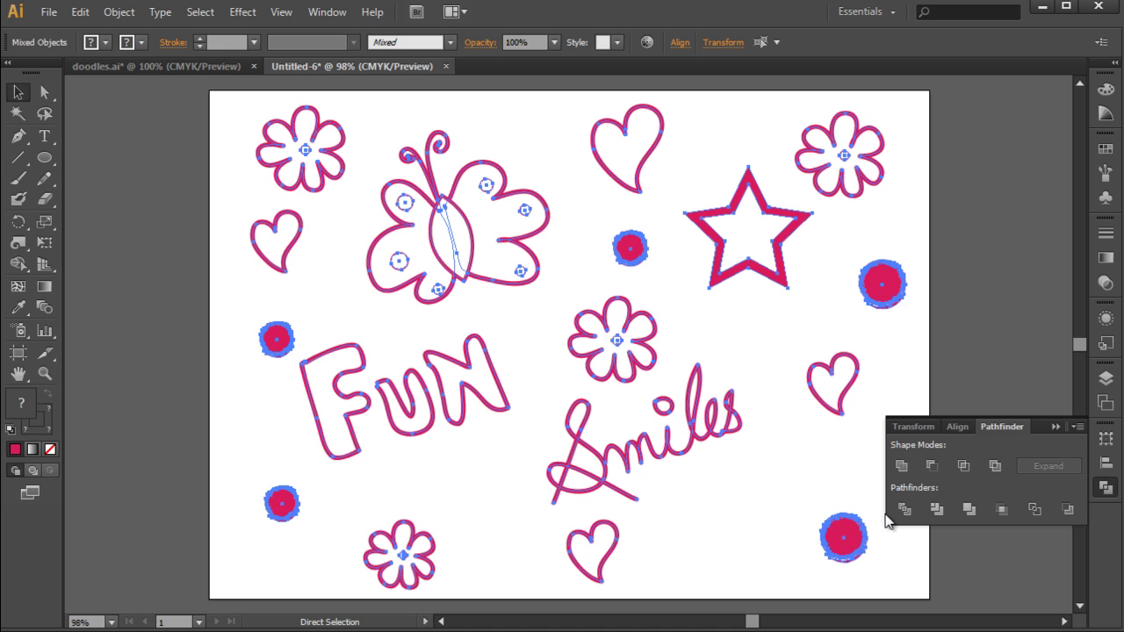
{"action": "left_click", "coordinate": [1103, 378]}
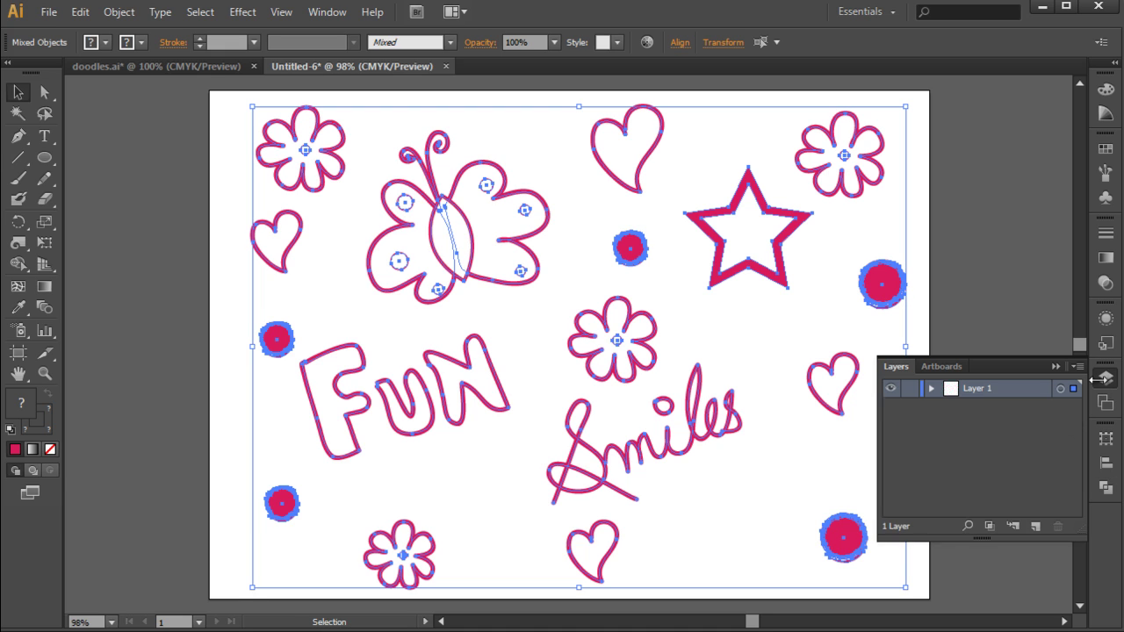
{"action": "left_click", "coordinate": [1036, 526]}
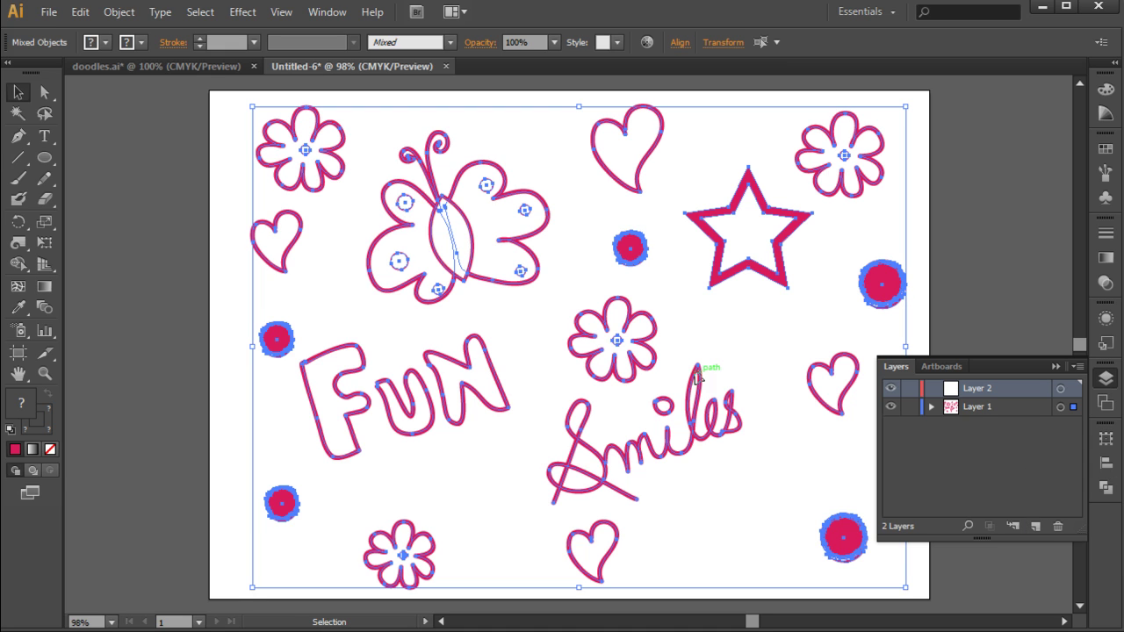
- Paste the doodles onto Layer 2 and nudge the copy into alignment over the originals
{"action": "key", "text": "a"}
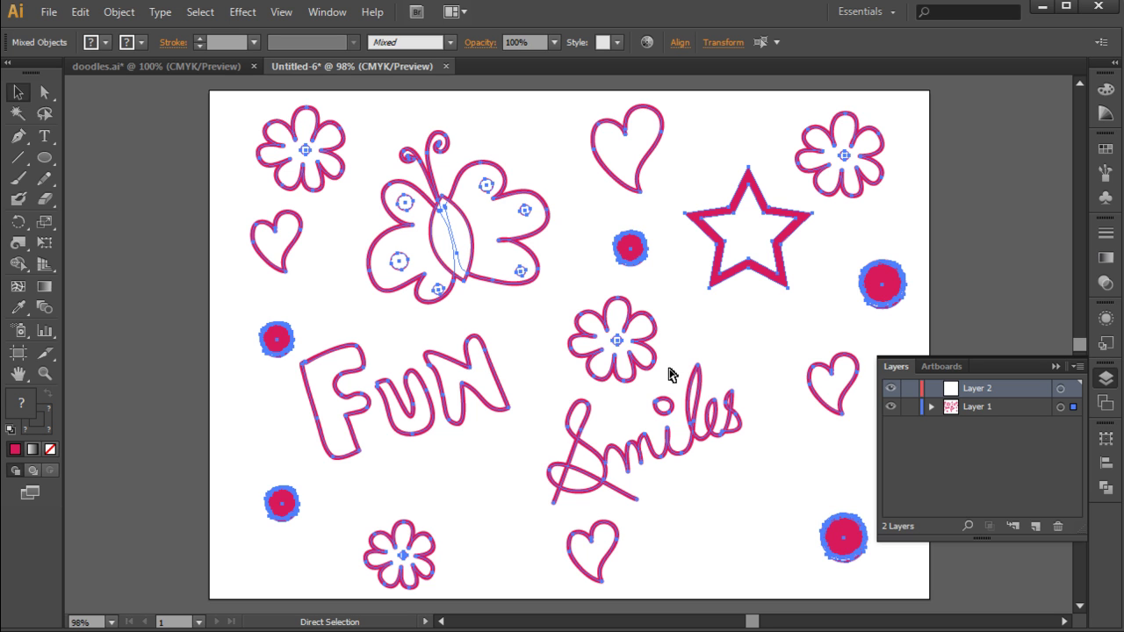
{"action": "key", "text": "ctrl+v"}
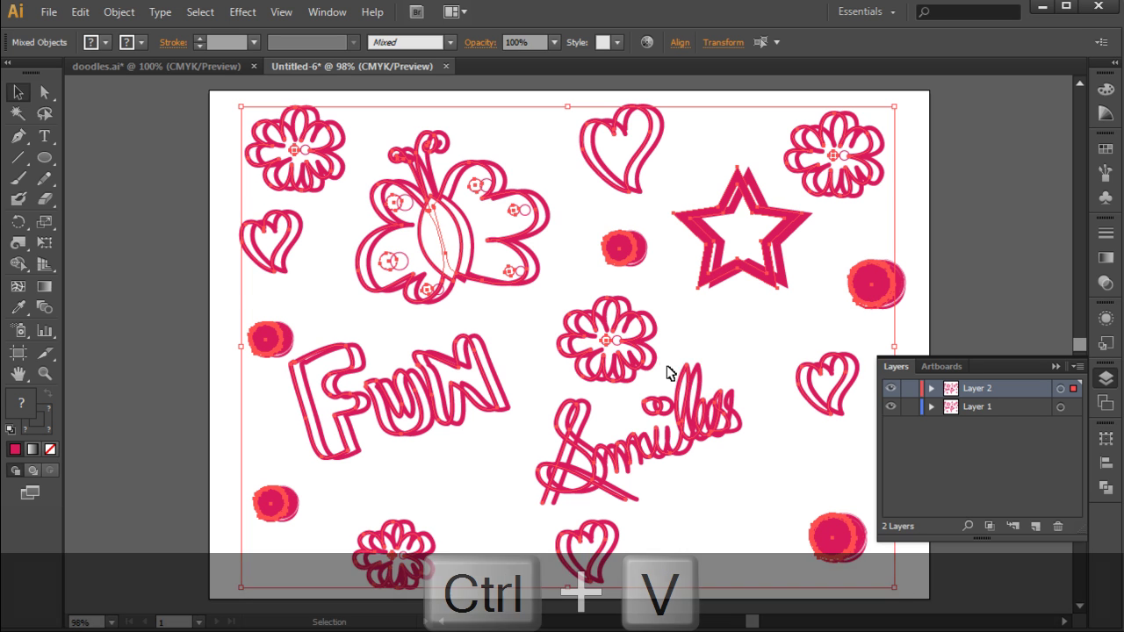
{"action": "left_click_drag", "start_coordinate": [525, 281], "coordinate": [539, 279]}
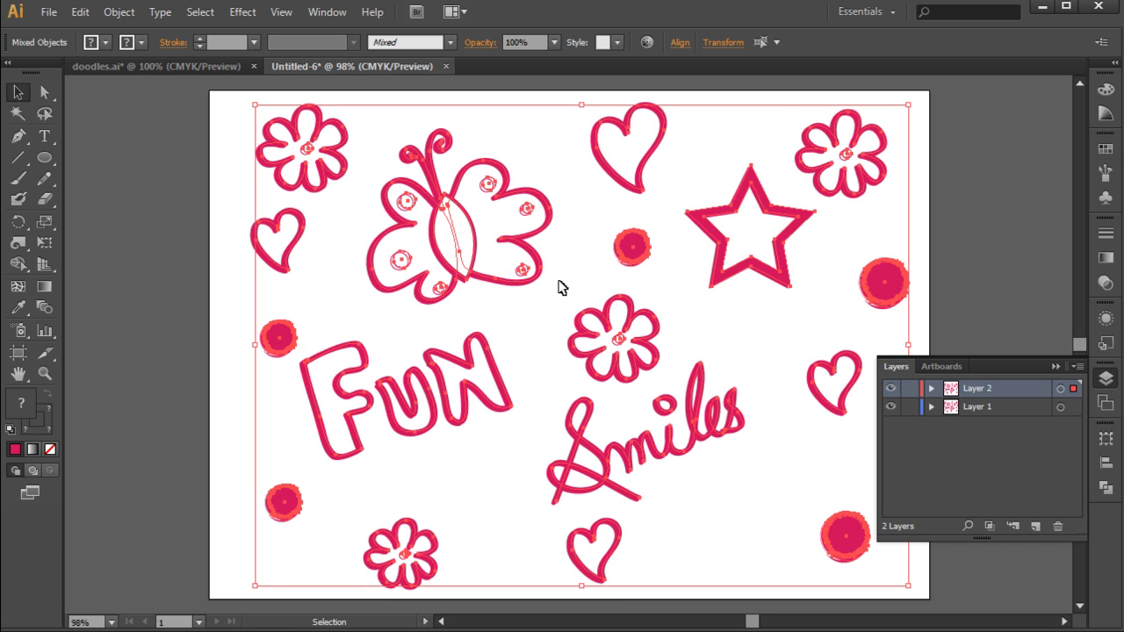
{"action": "key", "text": "Left"}
{"action": "key", "text": "Left"}
{"action": "key", "text": "Left"}
{"action": "key", "text": "Down"}
{"action": "key", "text": "Down"}
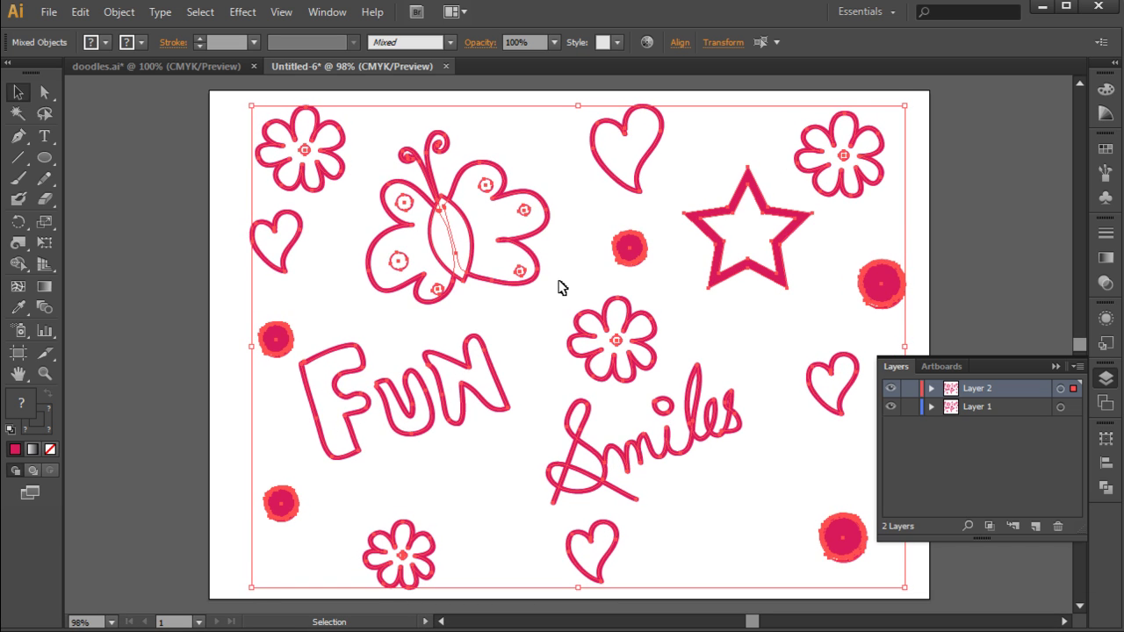
{"action": "key", "text": "Right"}
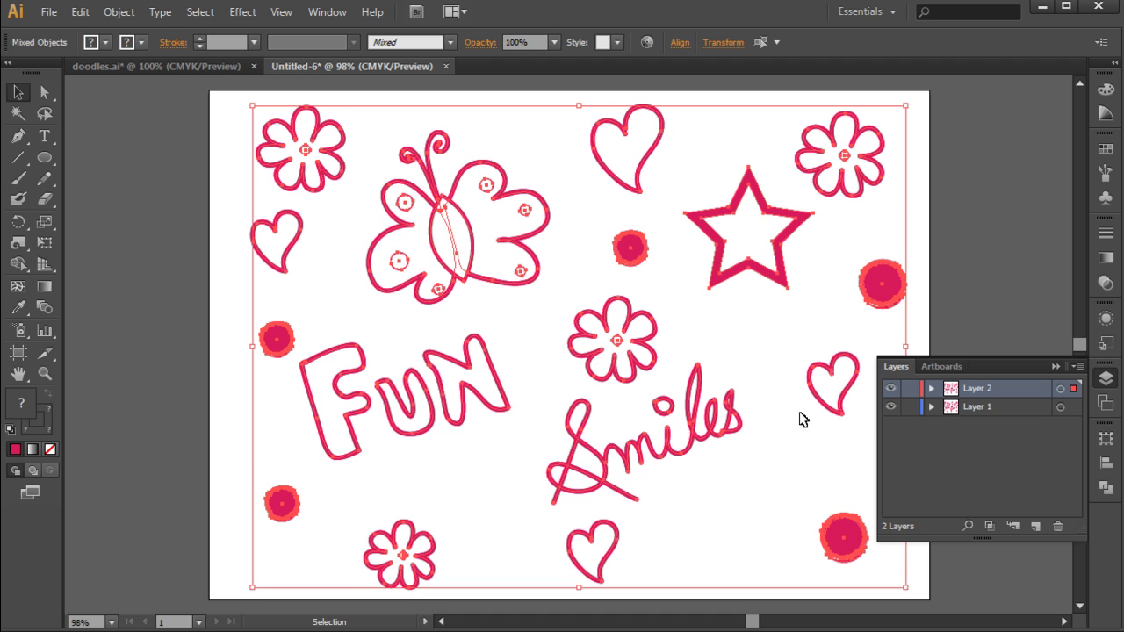
- Hide Layer 2 and, on Layer 1, delete the Smiles lettering and four pink dots
{"action": "left_click", "coordinate": [890, 388]}
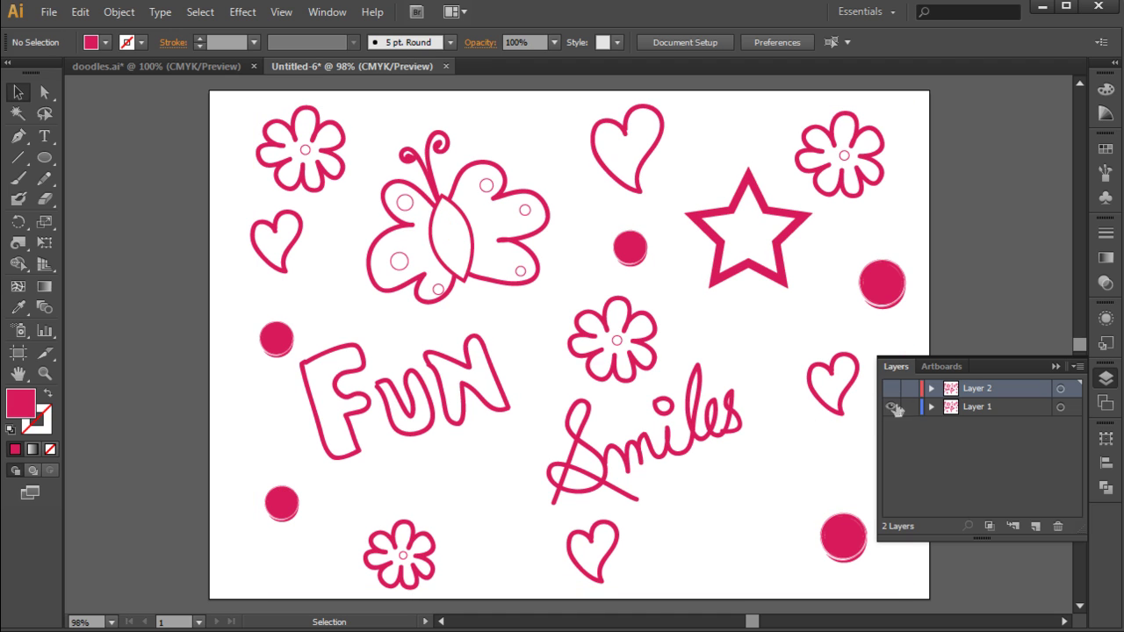
{"action": "left_click", "coordinate": [982, 410]}
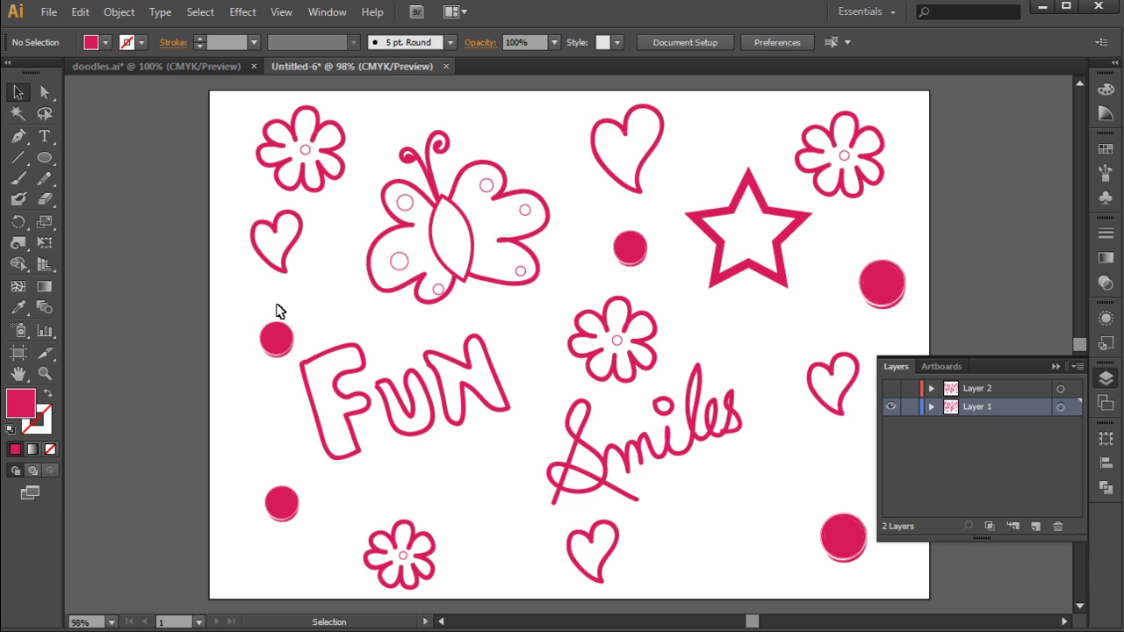
{"action": "left_click", "coordinate": [277, 338]}
{"action": "left_click", "coordinate": [629, 248], "text": "shift"}
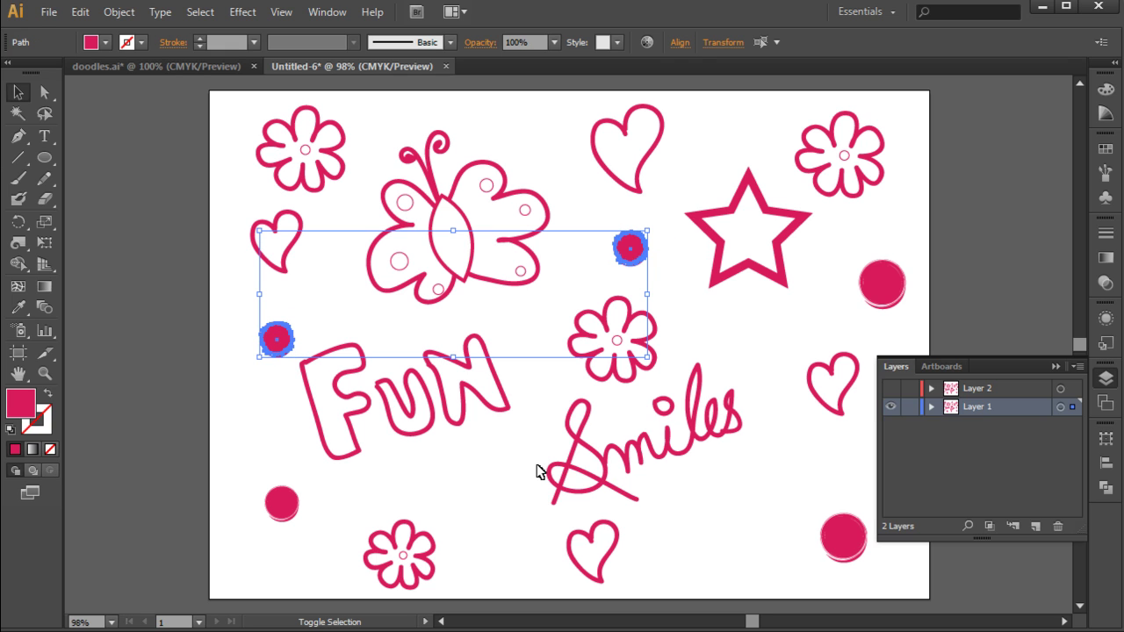
{"action": "left_click_drag", "start_coordinate": [537, 466], "coordinate": [725, 412]}
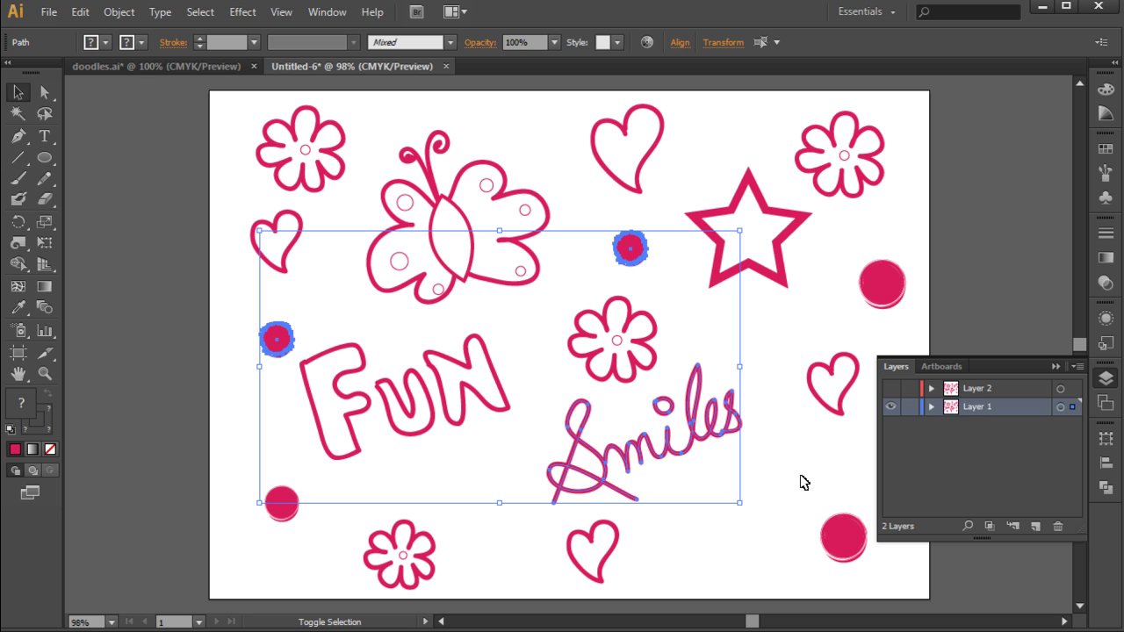
{"action": "left_click", "coordinate": [839, 536], "text": "shift"}
{"action": "left_click", "coordinate": [881, 281], "text": "shift"}
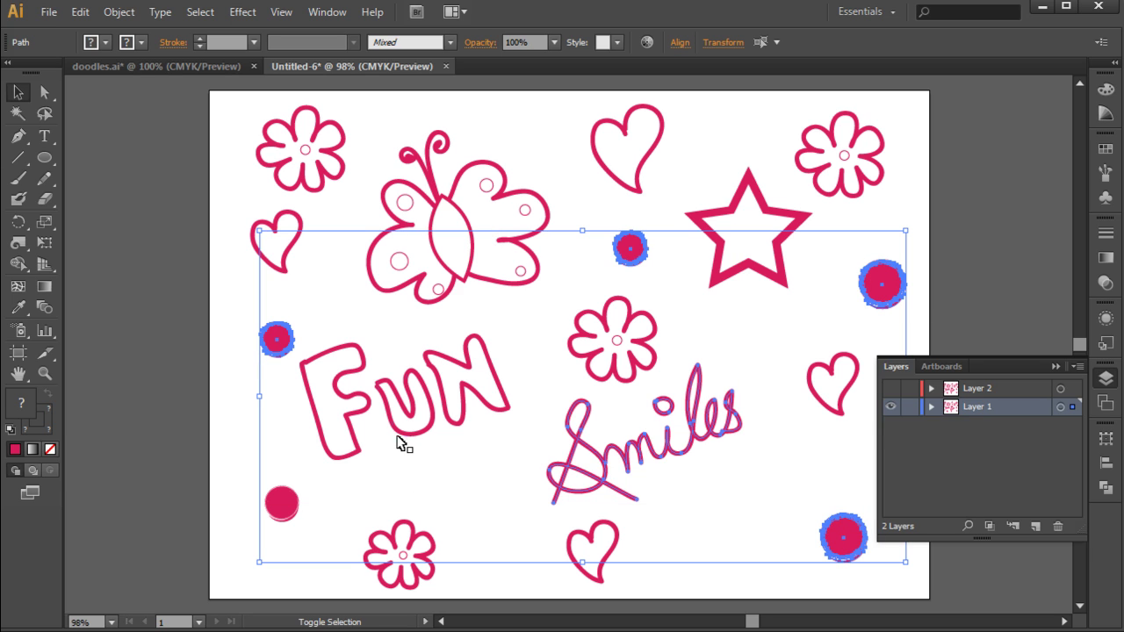
{"action": "key", "text": "Delete"}
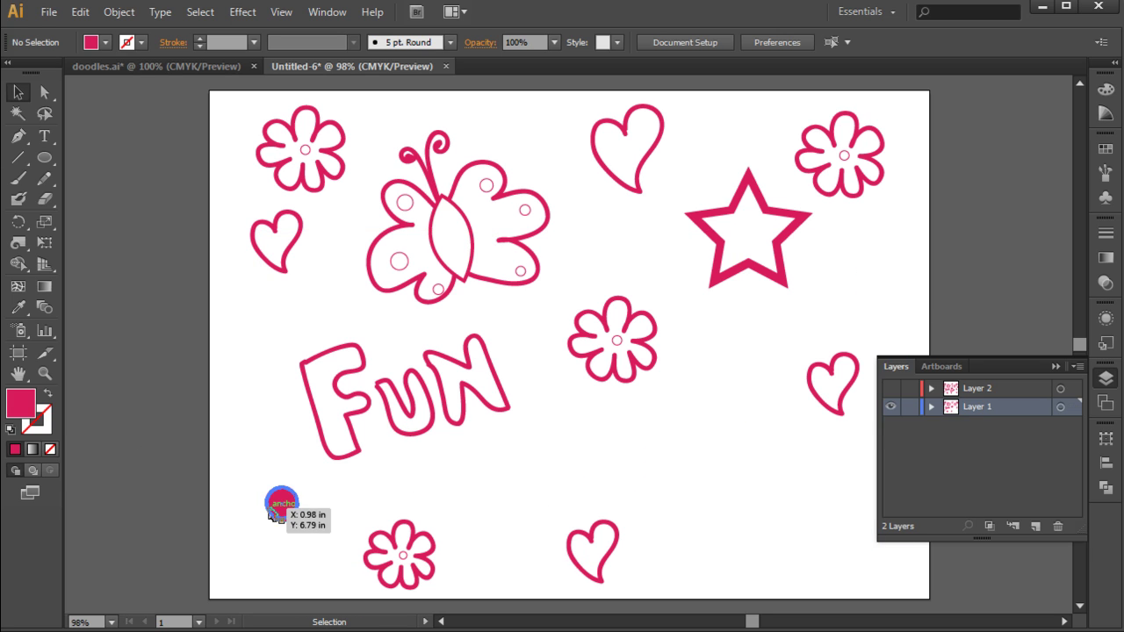
- Delete the bottom-left pink dot and the star, then remove outlines from the remaining shapes
{"action": "left_click", "coordinate": [281, 504]}
{"action": "key", "text": "Delete"}
{"action": "left_click", "coordinate": [713, 236]}
{"action": "key", "text": "Delete"}
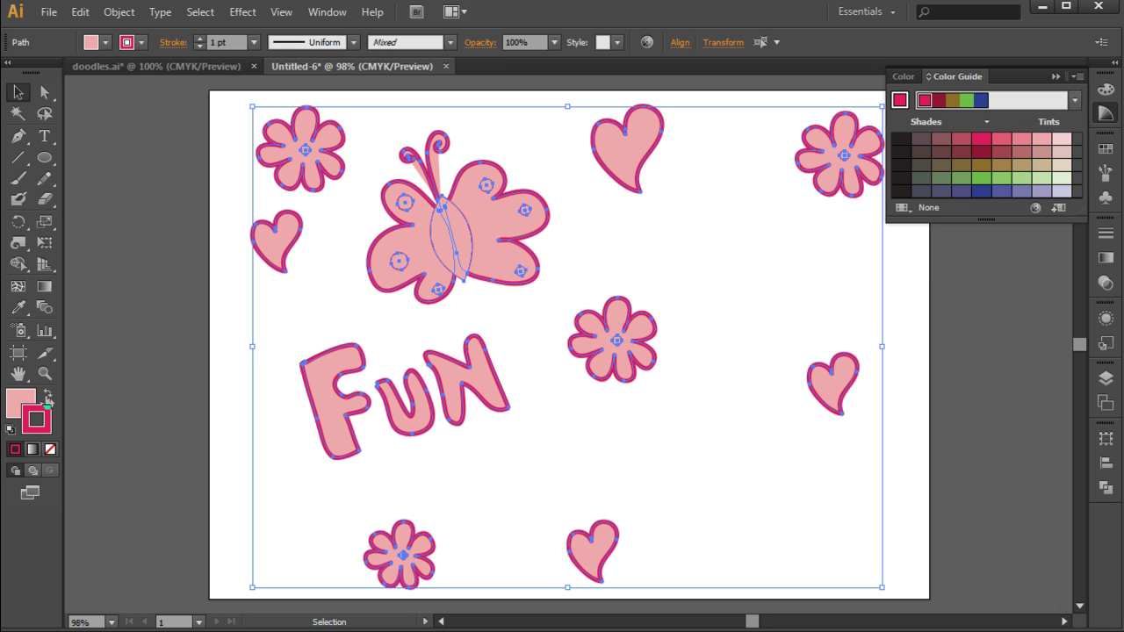
{"action": "left_click", "coordinate": [50, 449]}
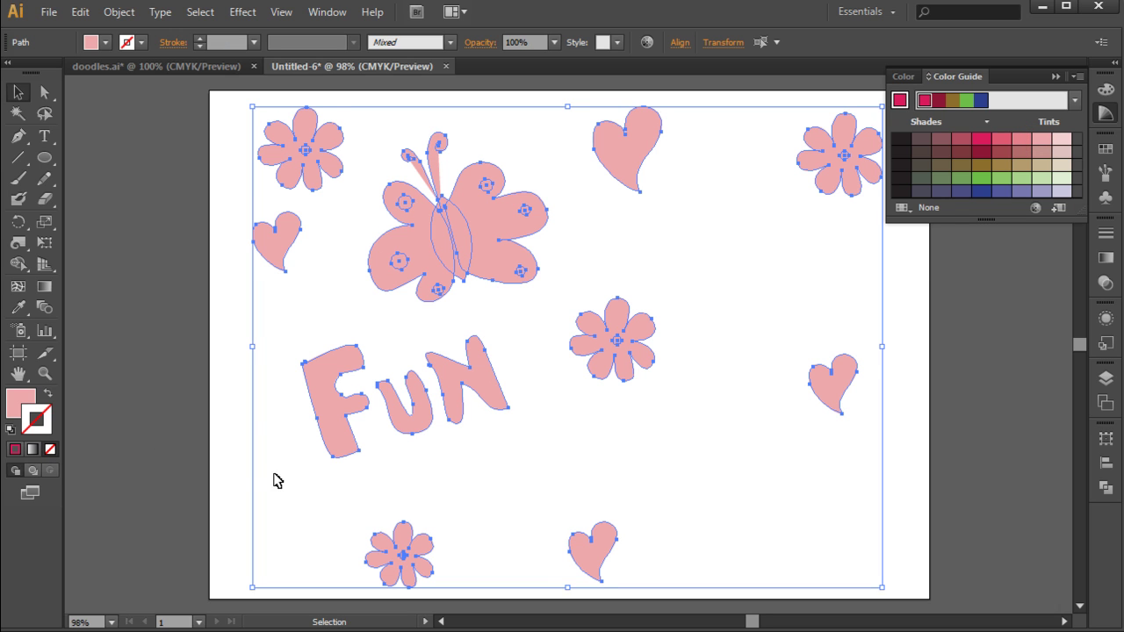
- Deselect everything, show Layer 2 again and lock Layer 1
{"action": "left_click", "coordinate": [306, 506]}
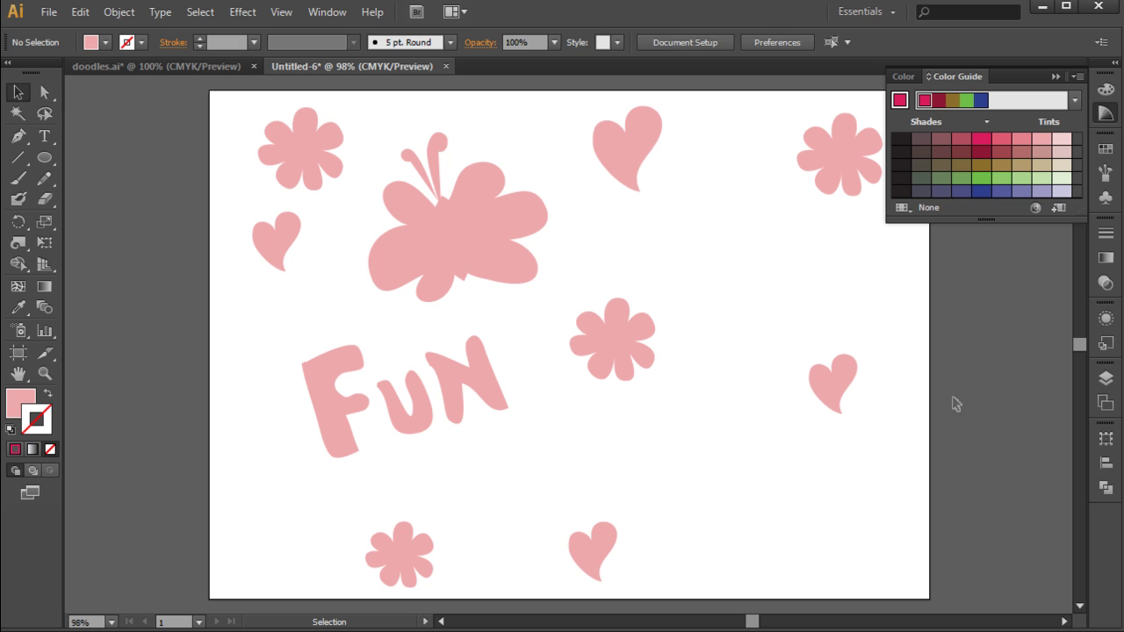
{"action": "left_click", "coordinate": [1105, 378]}
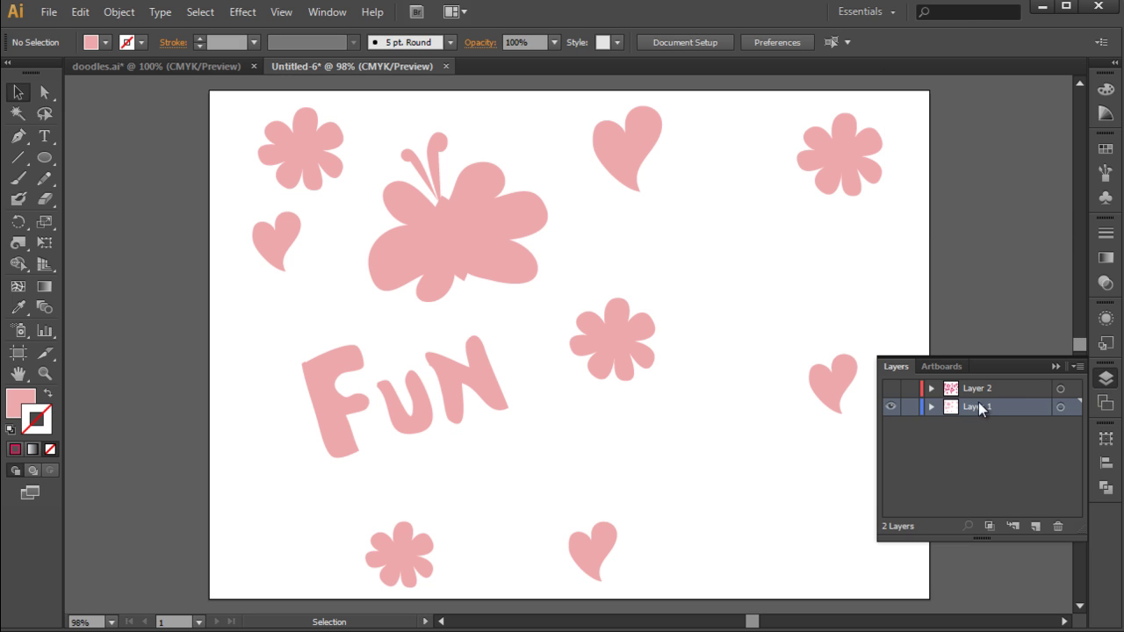
{"action": "left_click", "coordinate": [891, 388]}
{"action": "left_click", "coordinate": [910, 407]}
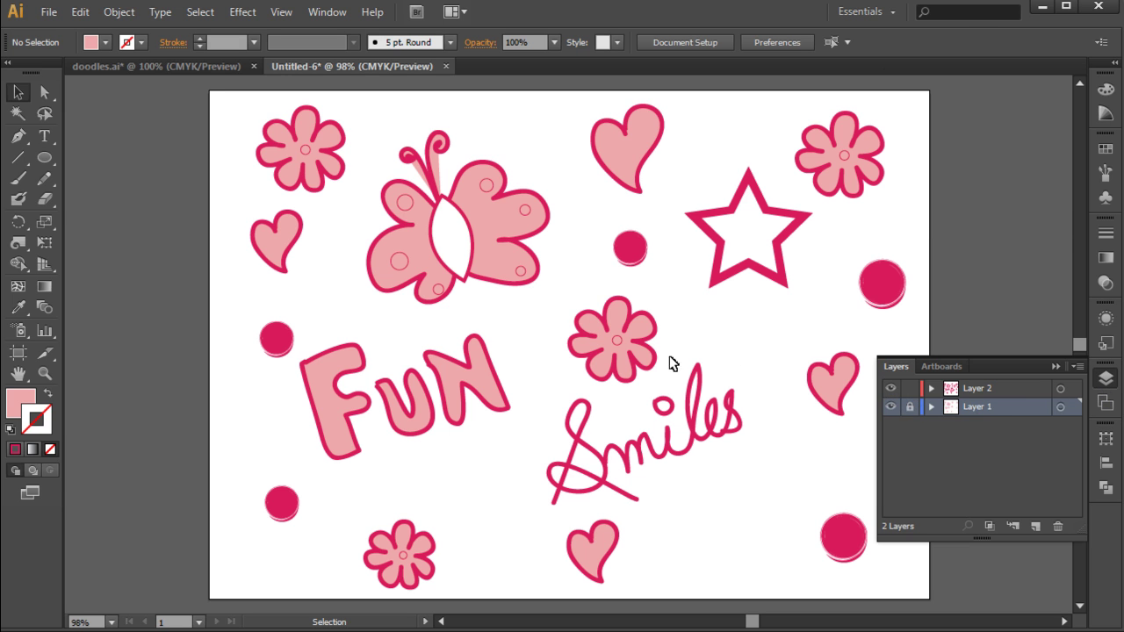
- Fill the butterfly's wing circles and the flower centre circles with a pale pink
{"action": "left_click", "coordinate": [406, 202]}
{"action": "left_click", "coordinate": [399, 261], "text": "shift"}
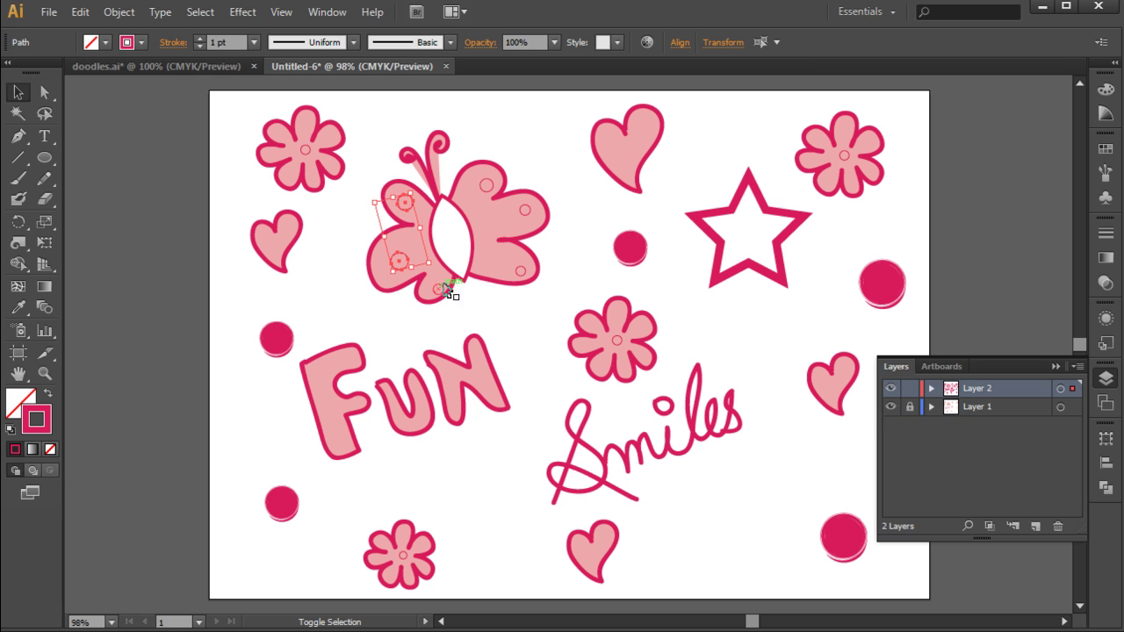
{"action": "left_click", "coordinate": [438, 288], "text": "shift"}
{"action": "left_click", "coordinate": [524, 271], "text": "shift"}
{"action": "left_click", "coordinate": [525, 211], "text": "shift"}
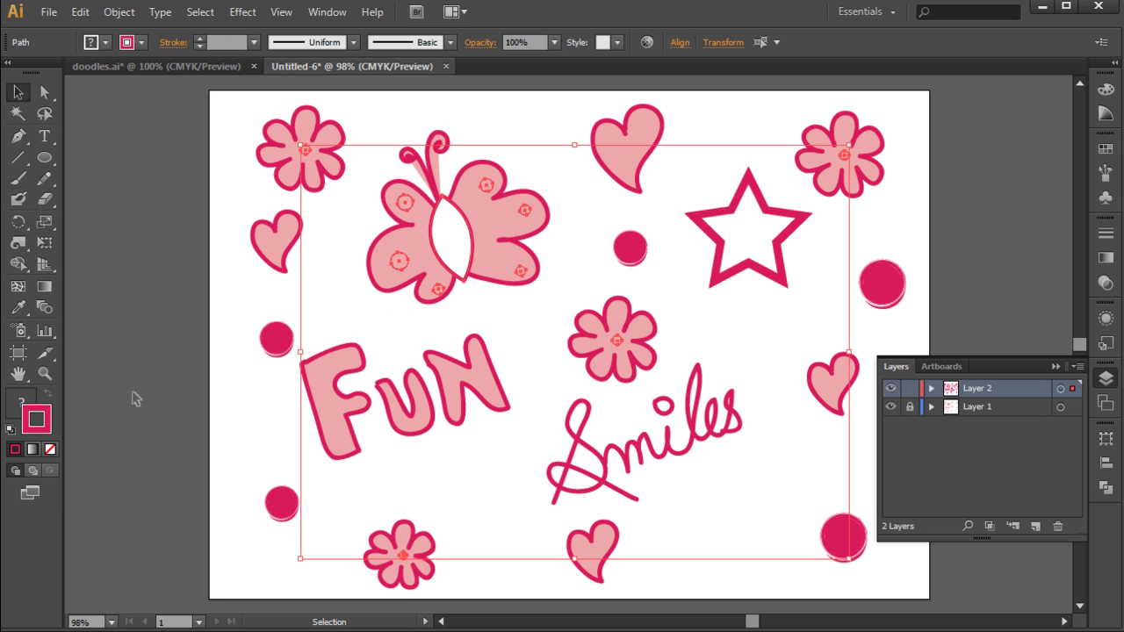
{"action": "double_click", "coordinate": [21, 406]}
{"action": "left_click_drag", "start_coordinate": [425, 330], "coordinate": [428, 230]}
{"action": "left_click", "coordinate": [782, 217]}
{"action": "key", "text": "F7"}
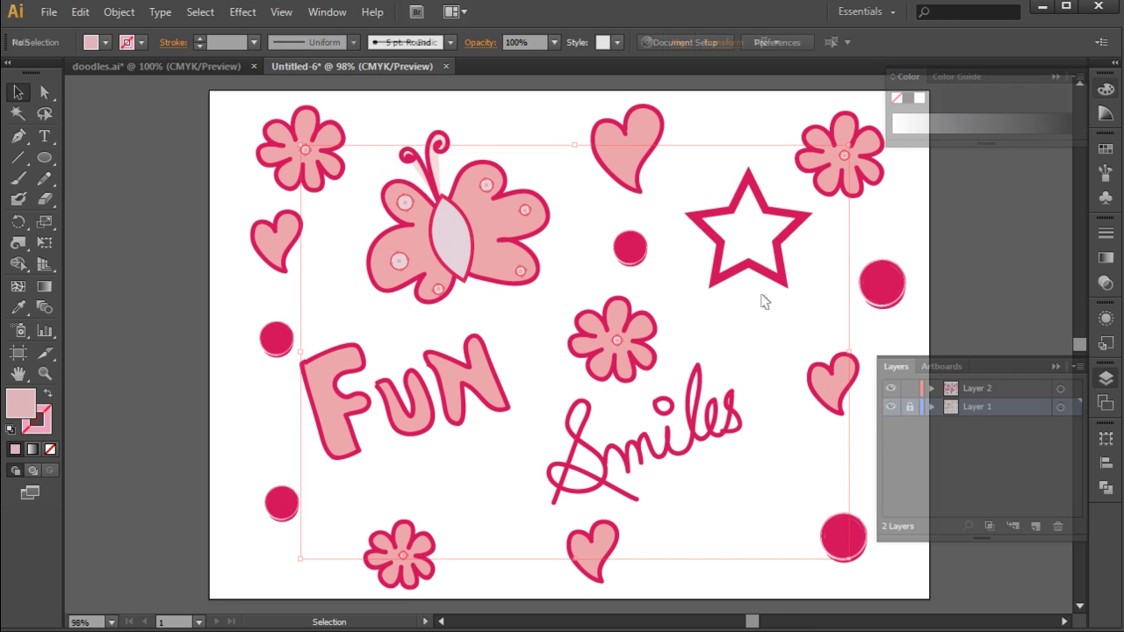
{"action": "left_click", "coordinate": [724, 337]}
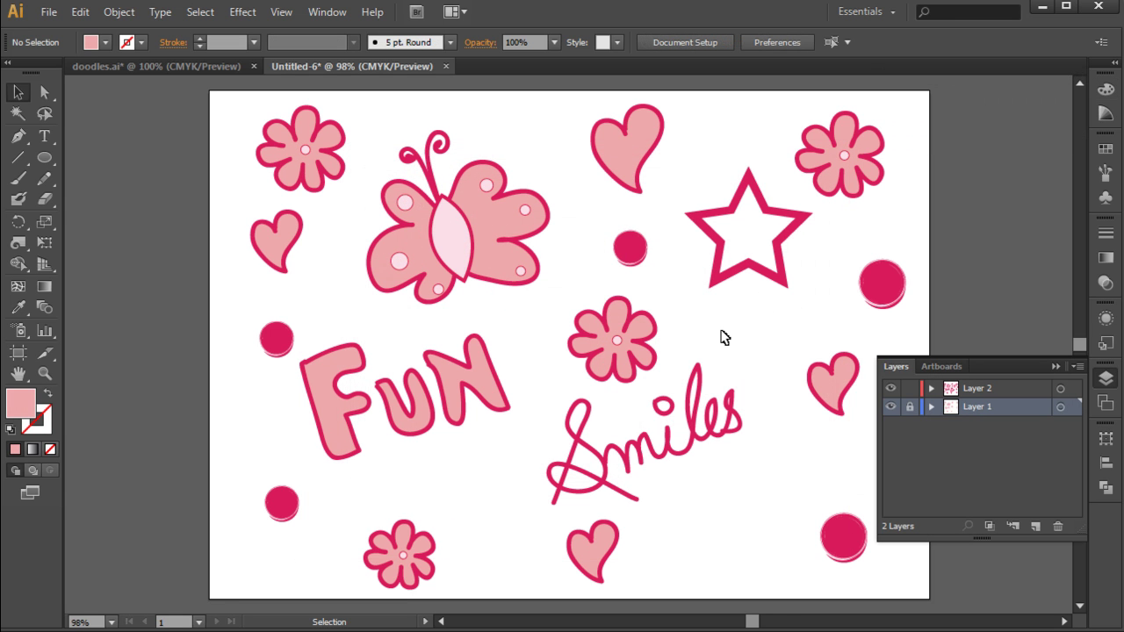